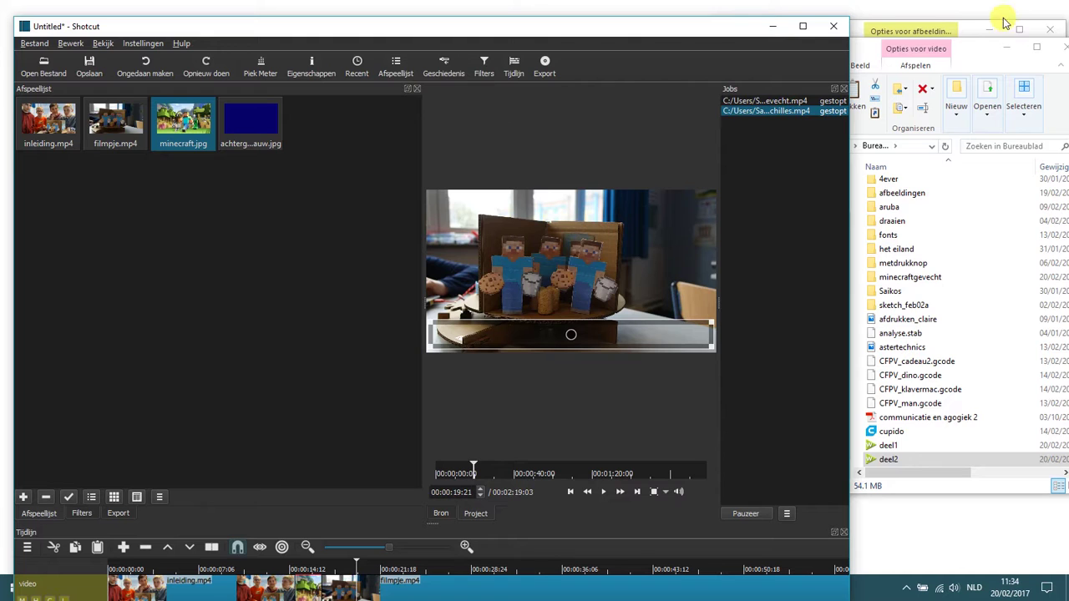
- Add the images BAM, bliksem and tekstballon1 from the minecraftgevecht folder to the playlist, and maximize the editor window
left_click_drag(623, 247, 217, 245)
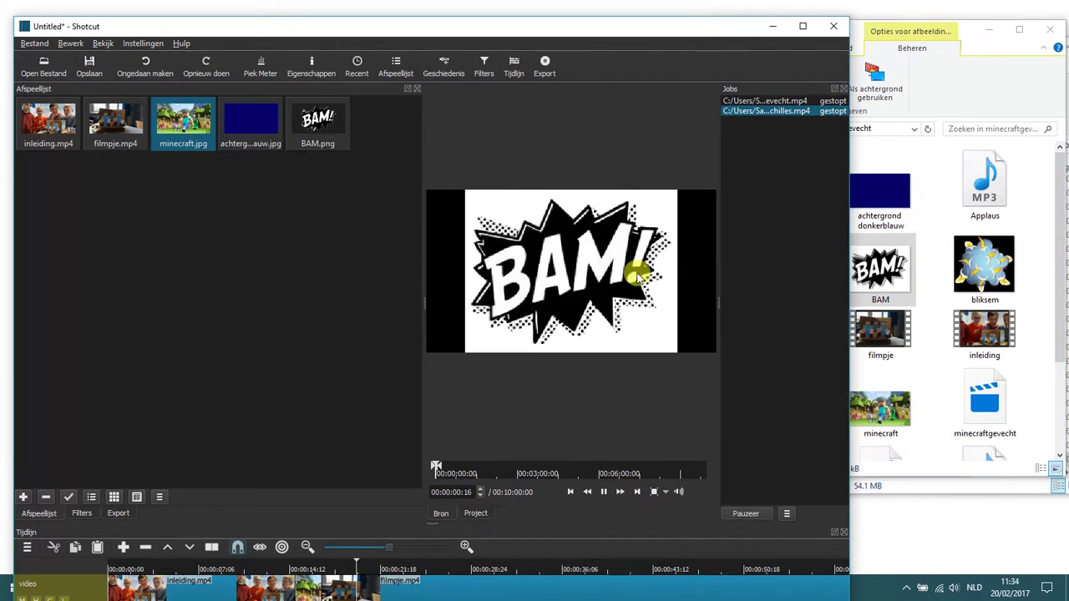
left_click_drag(975, 264, 270, 273)
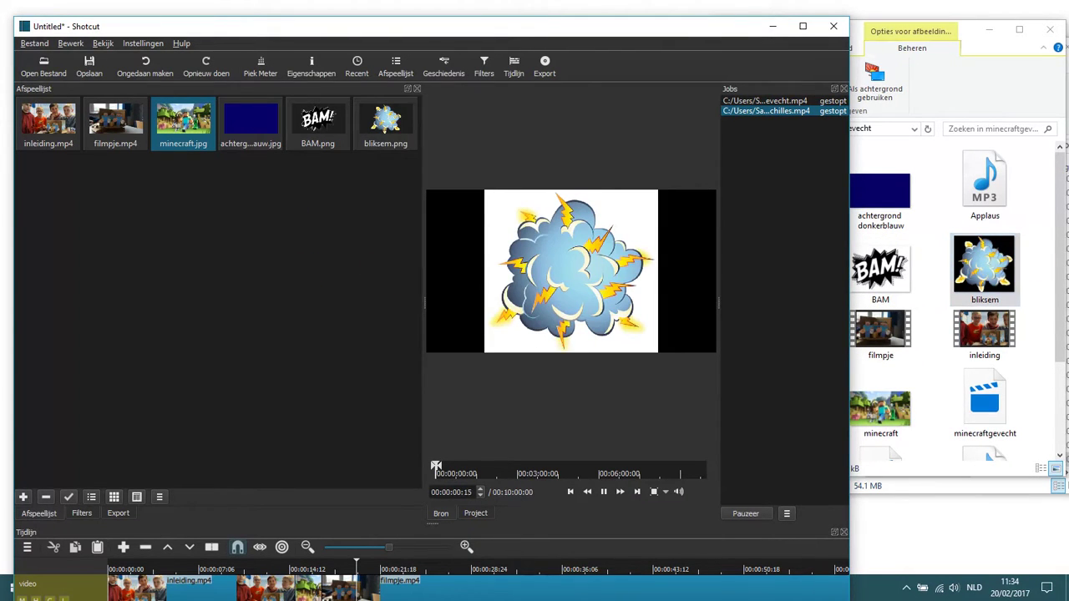
left_click_drag(1060, 257, 1057, 342)
left_click_drag(881, 418, 243, 297)
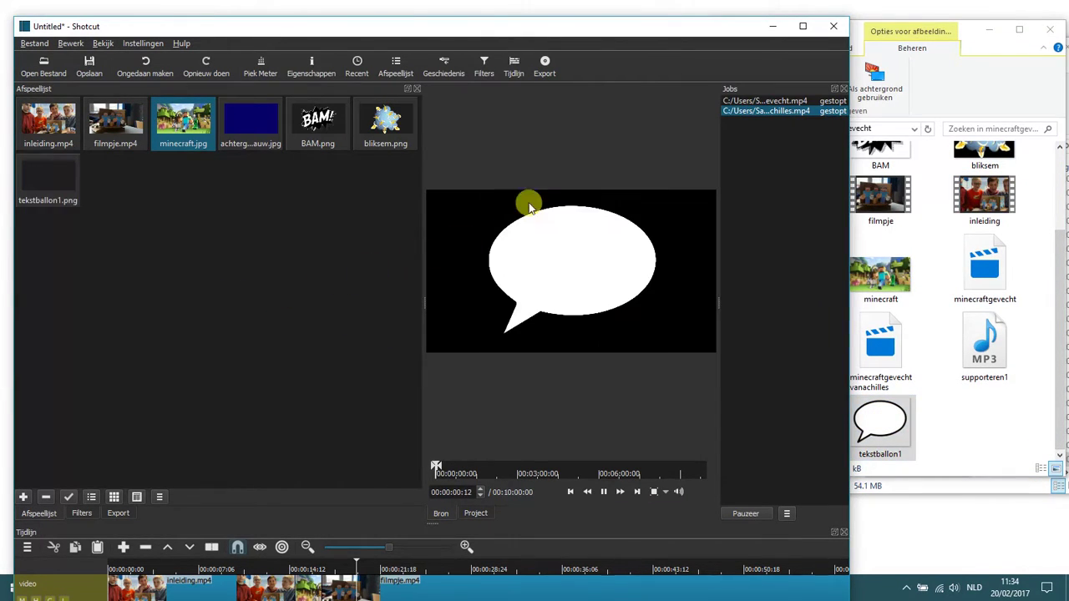
left_click(801, 27)
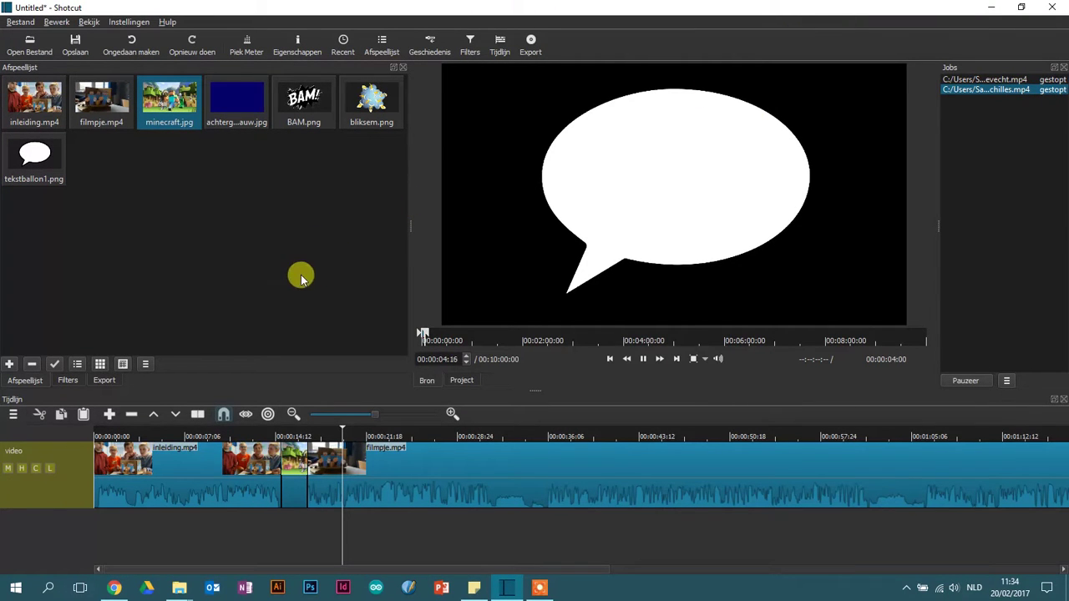
- Add a second video track to the timeline and name it afbeeldingen
left_click(15, 416)
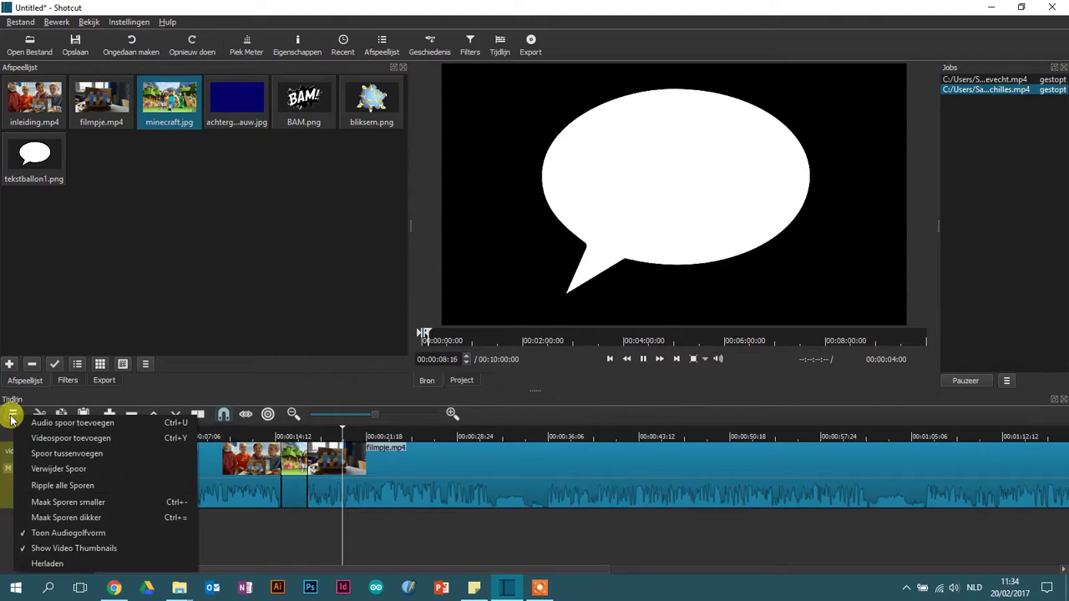
left_click(52, 441)
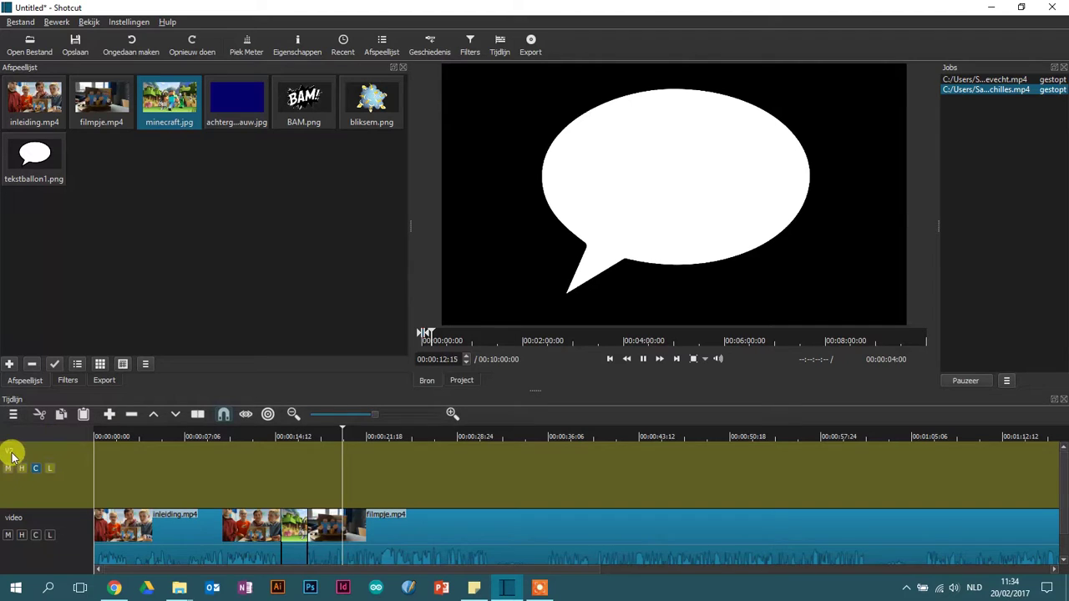
double_click(11, 455)
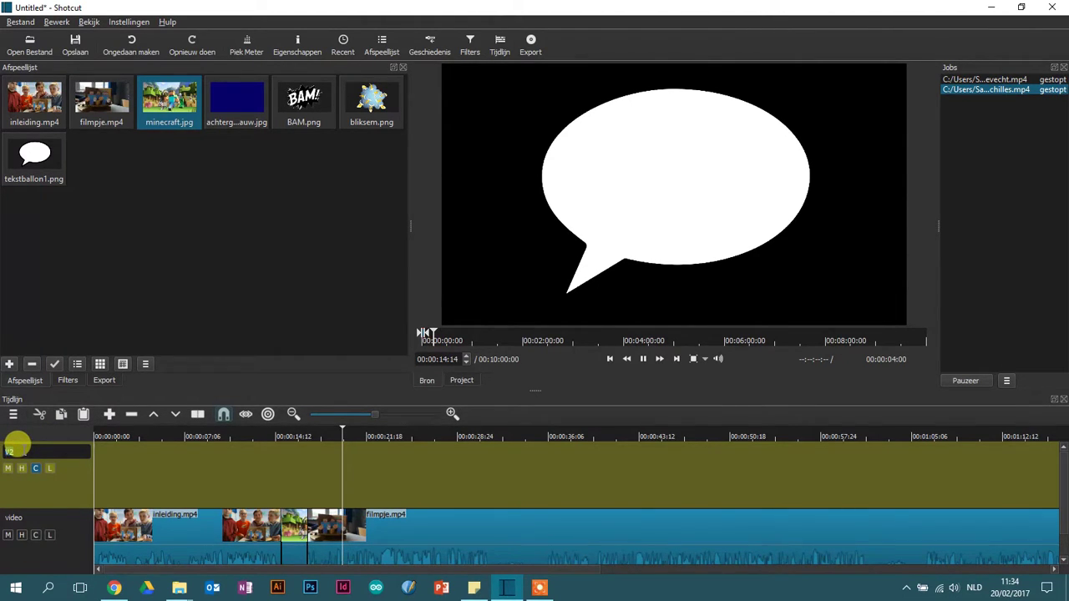
key("a")
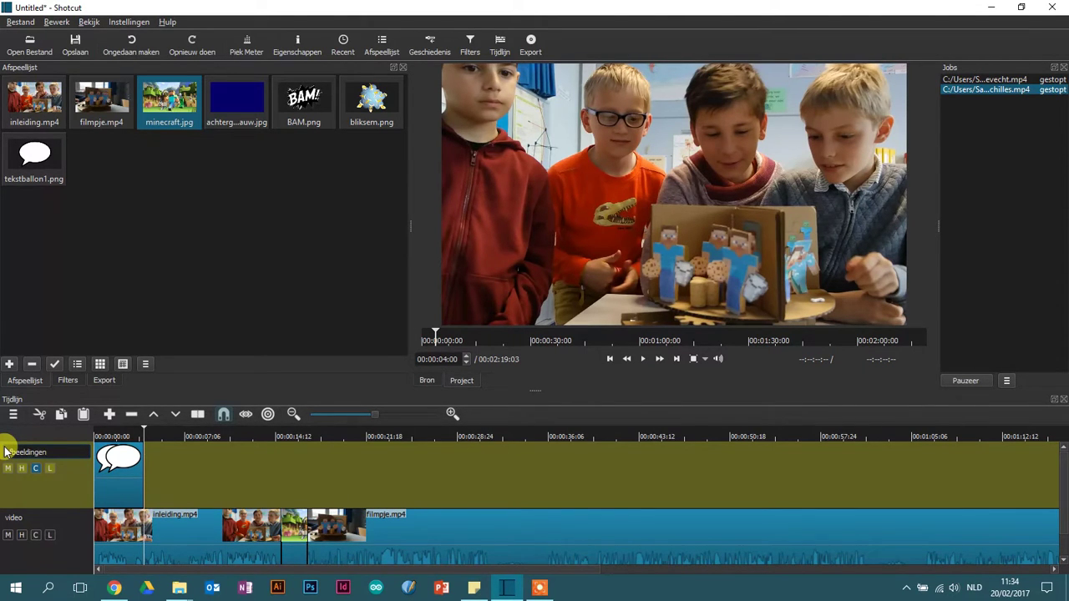
left_click(62, 486)
left_click(63, 483)
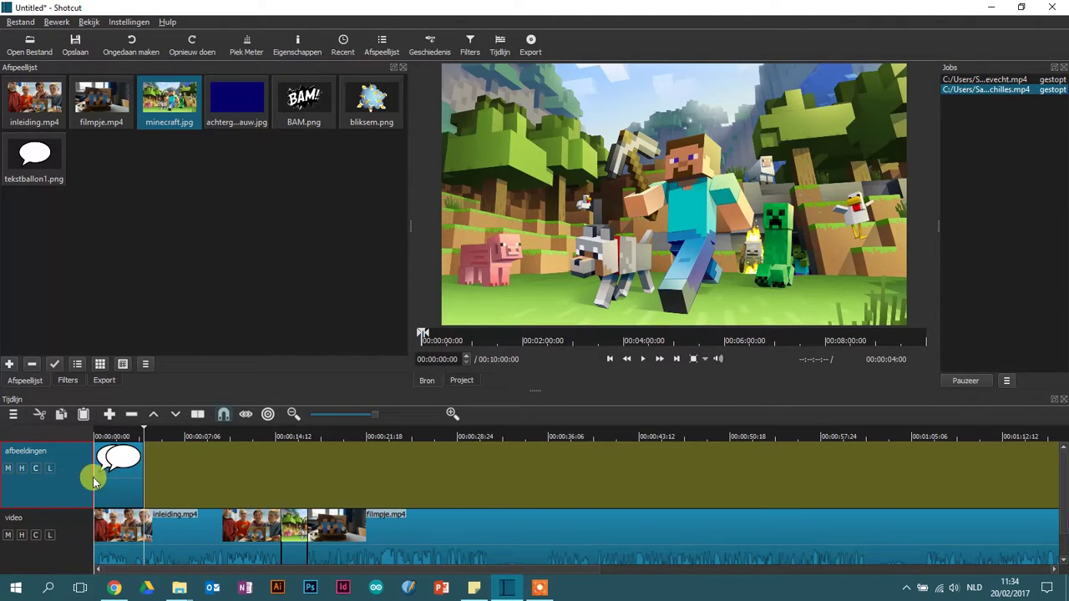
- Delete the speech balloon clip from the start of the afbeeldingen track
left_click(126, 434)
left_click_drag(136, 429, 125, 428)
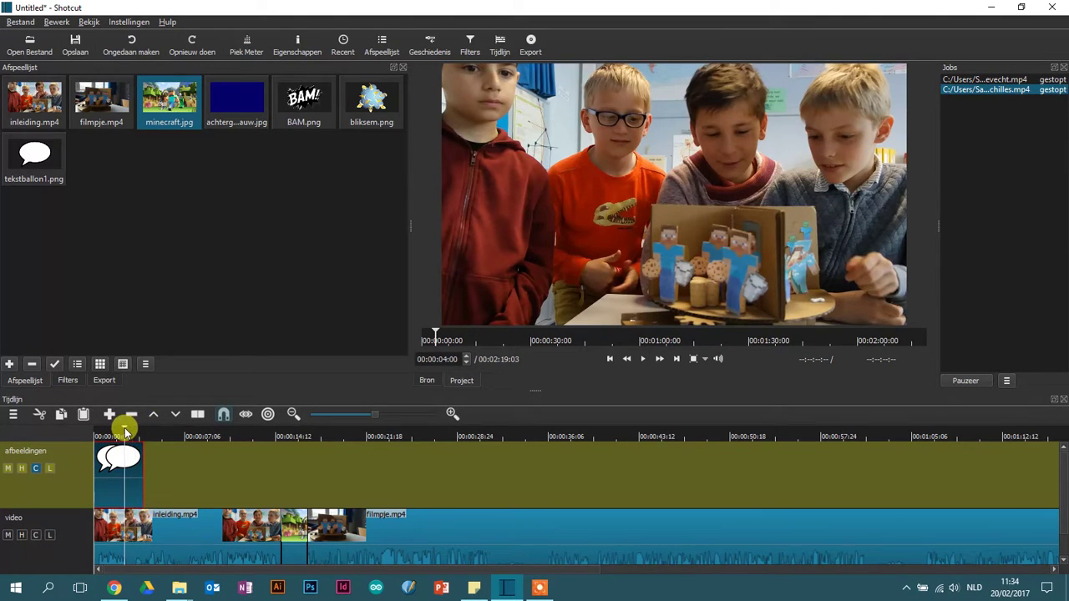
right_click(138, 475)
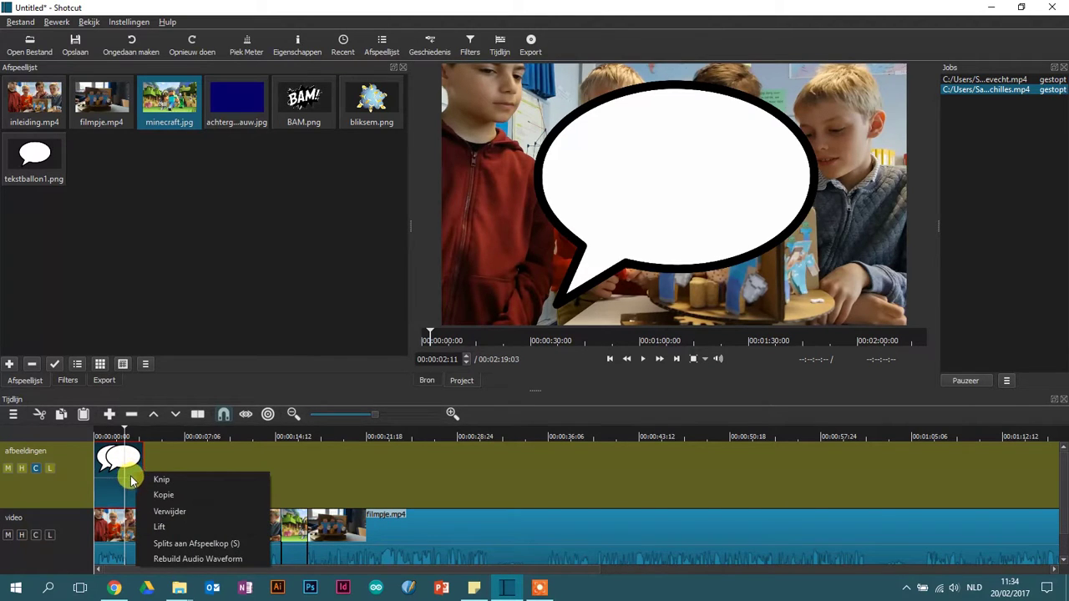
left_click(191, 513)
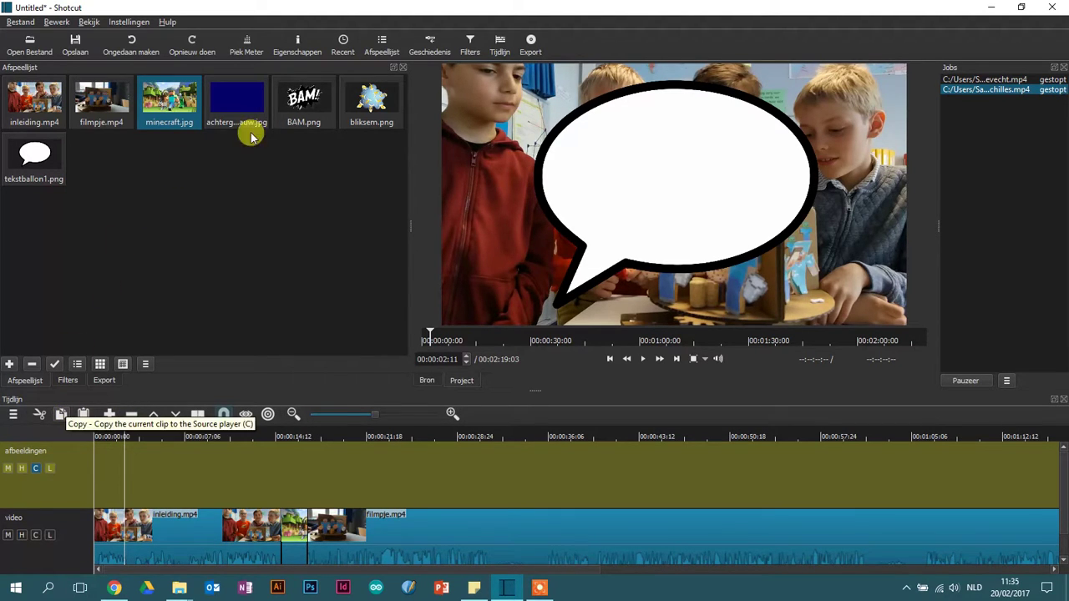
- Place BAM.png from the playlist on the afbeeldingen track at about 00:01:06
left_click(309, 97)
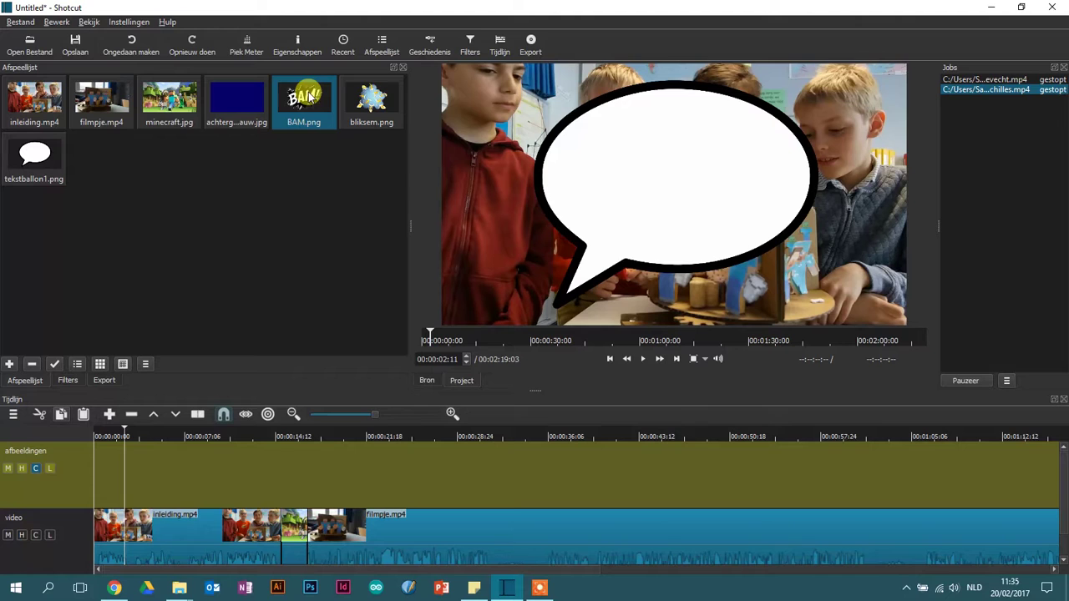
left_click_drag(309, 97, 919, 460)
left_click_drag(539, 573, 640, 531)
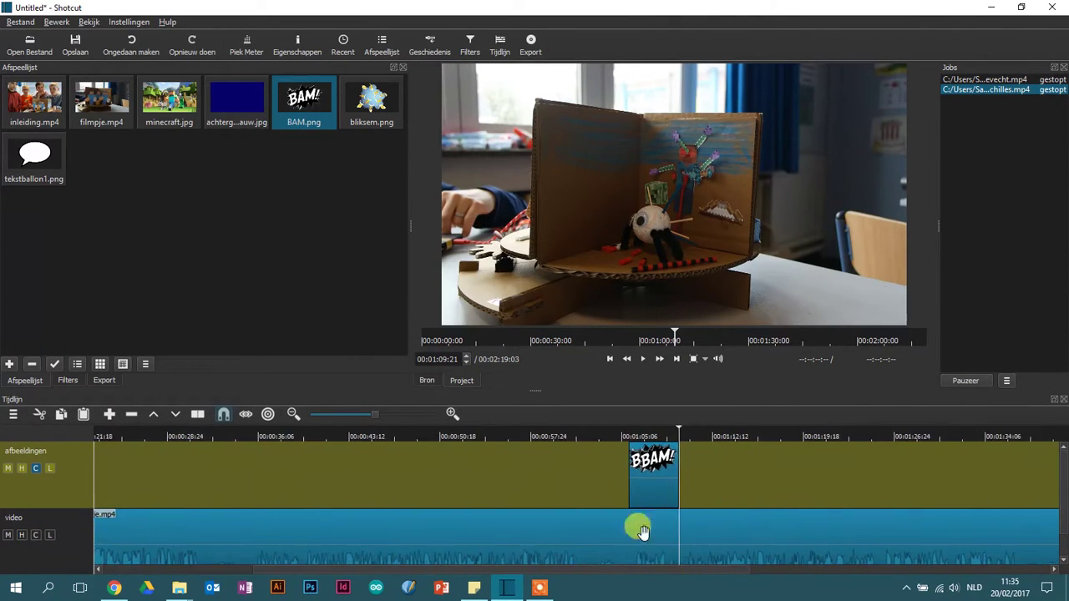
- Find the moment at 00:01:25:07 in the video and move the BAM clip so it starts there
left_click_drag(679, 429, 864, 432)
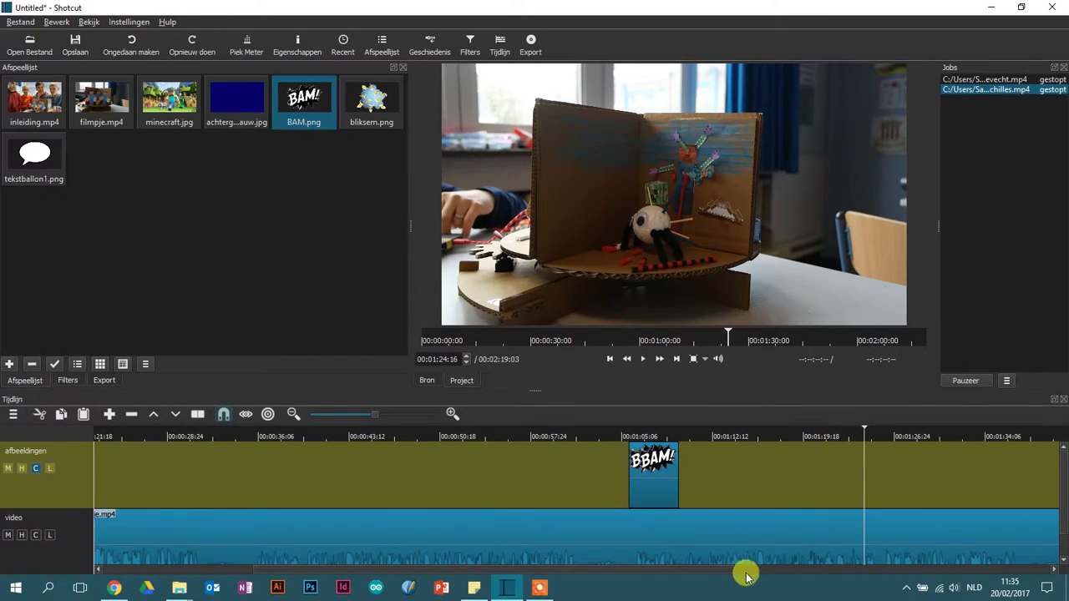
left_click_drag(740, 572, 783, 573)
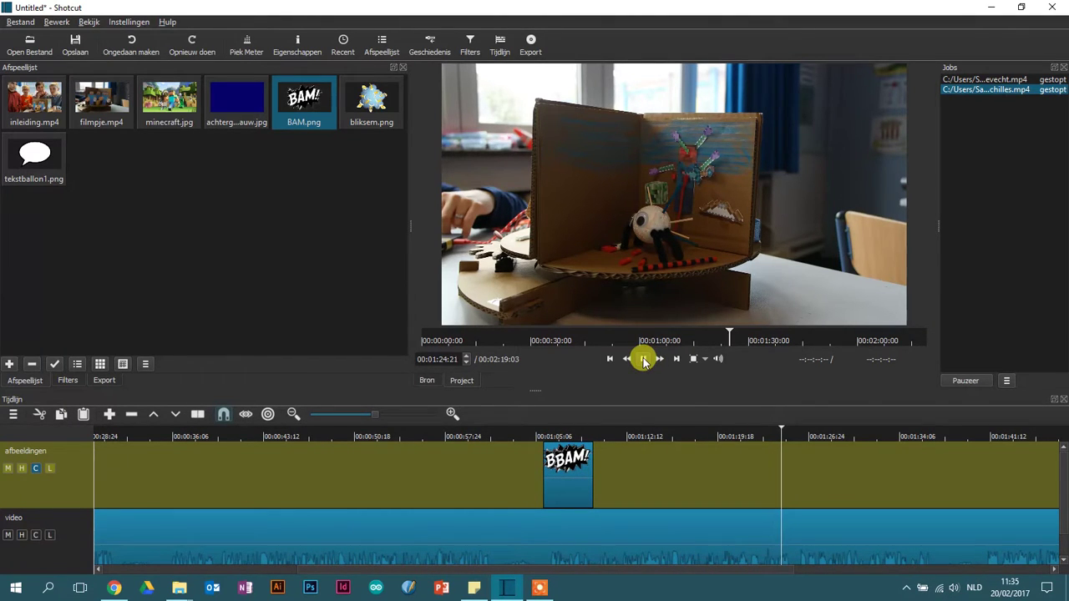
left_click(644, 360)
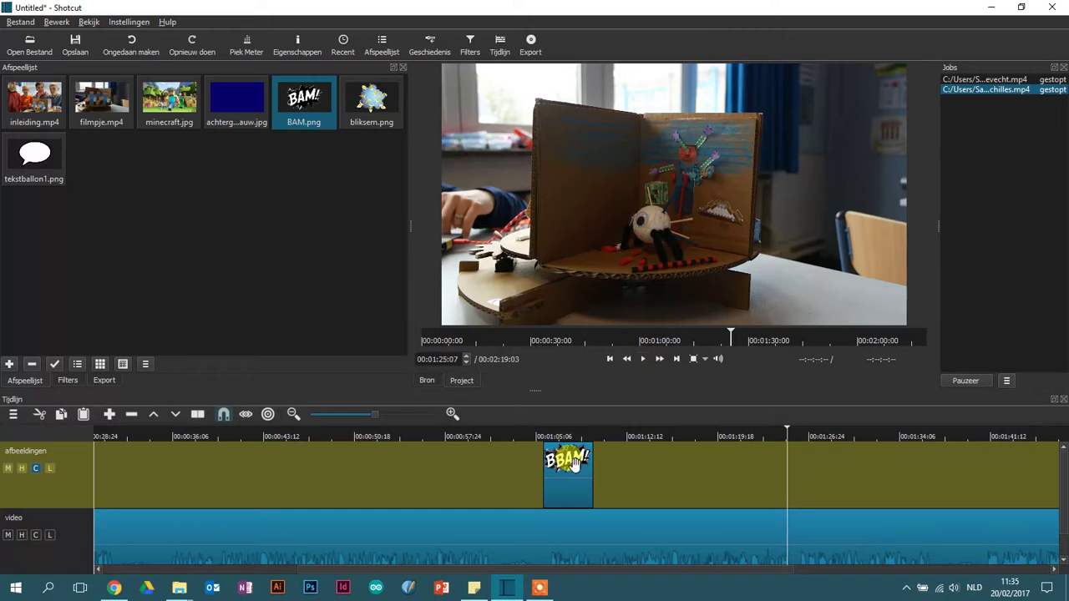
left_click_drag(683, 482, 994, 475)
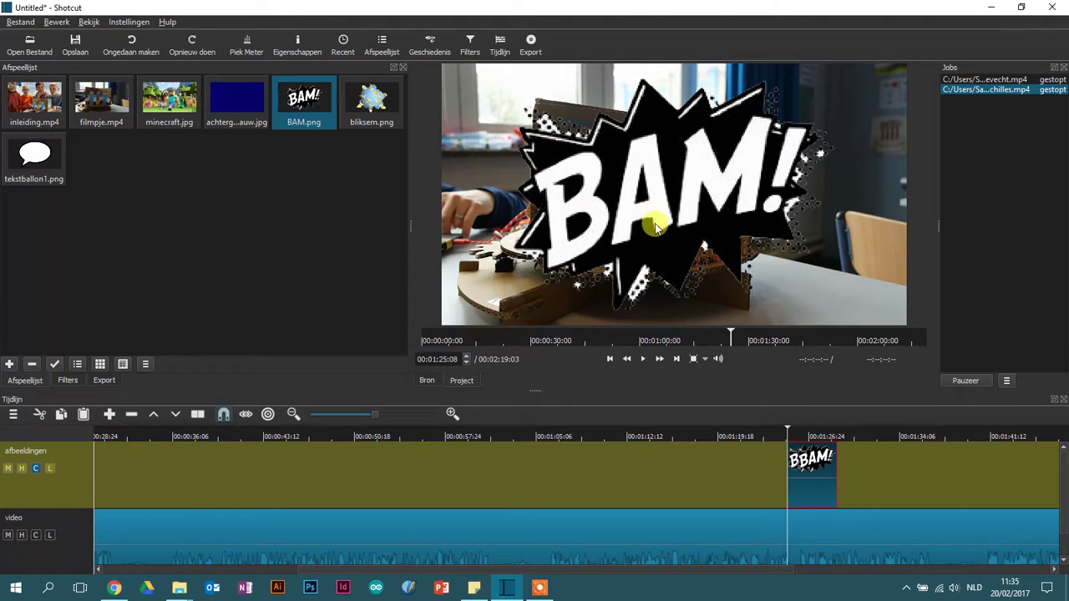
- Add the Grootte en Positie filter to the BAM clip
left_click_drag(795, 431, 763, 430)
left_click(469, 46)
left_click(13, 194)
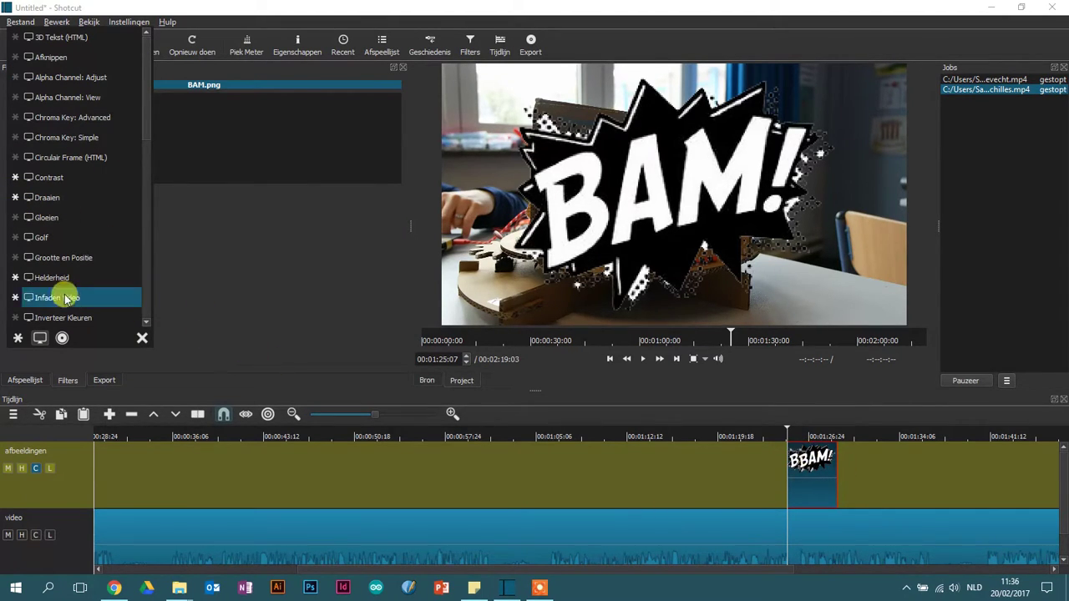
left_click_drag(145, 138, 142, 163)
left_click(72, 139)
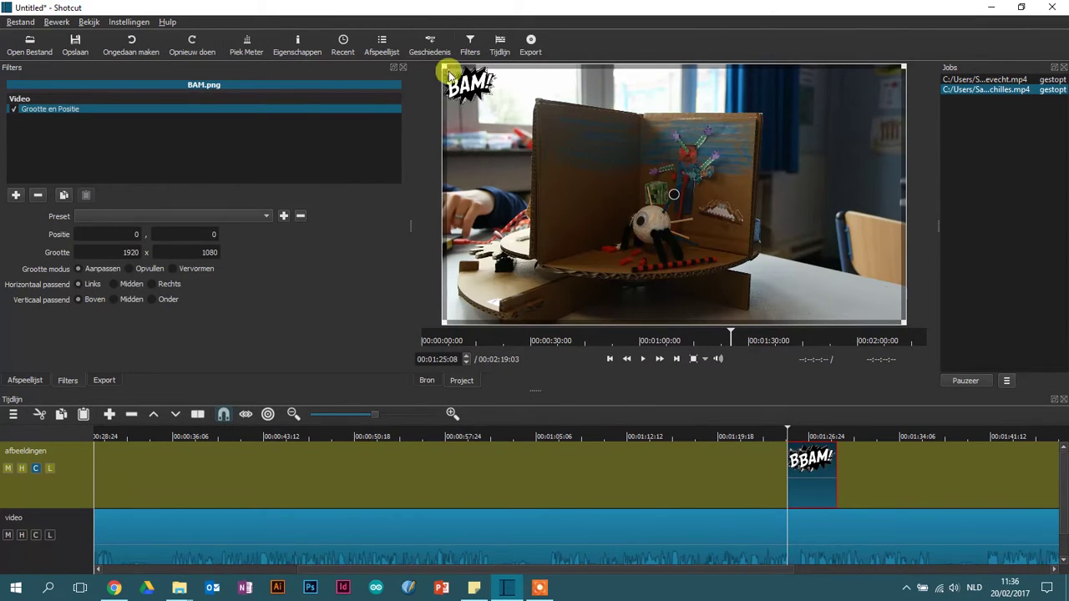
- Shrink the BAM image to about 525 x 402 with size mode Opvullen and move it to about 312, 121
left_click_drag(443, 66, 575, 195)
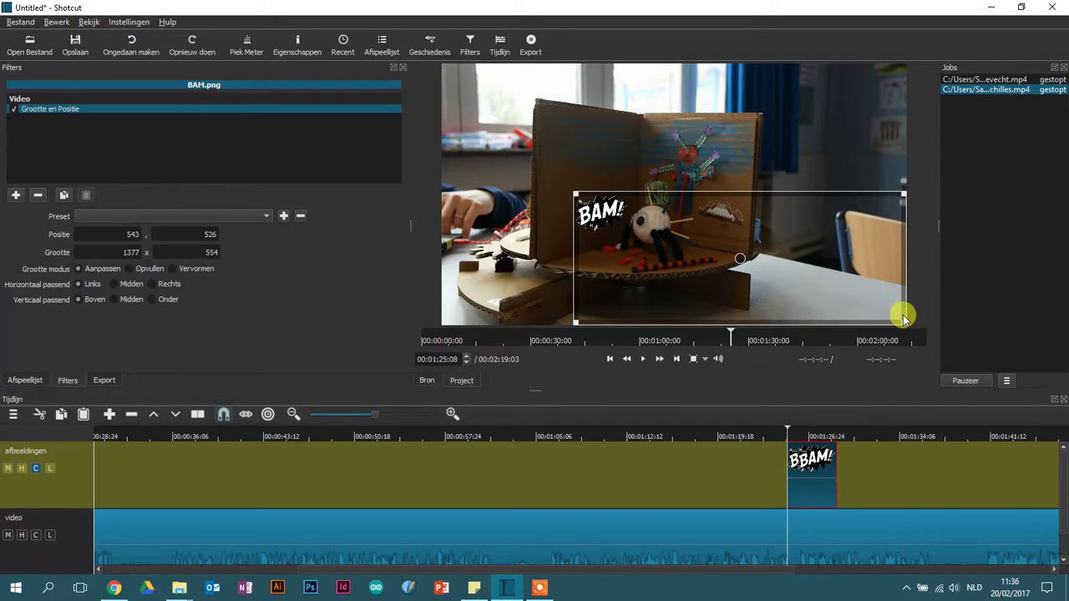
left_click_drag(902, 319, 678, 262)
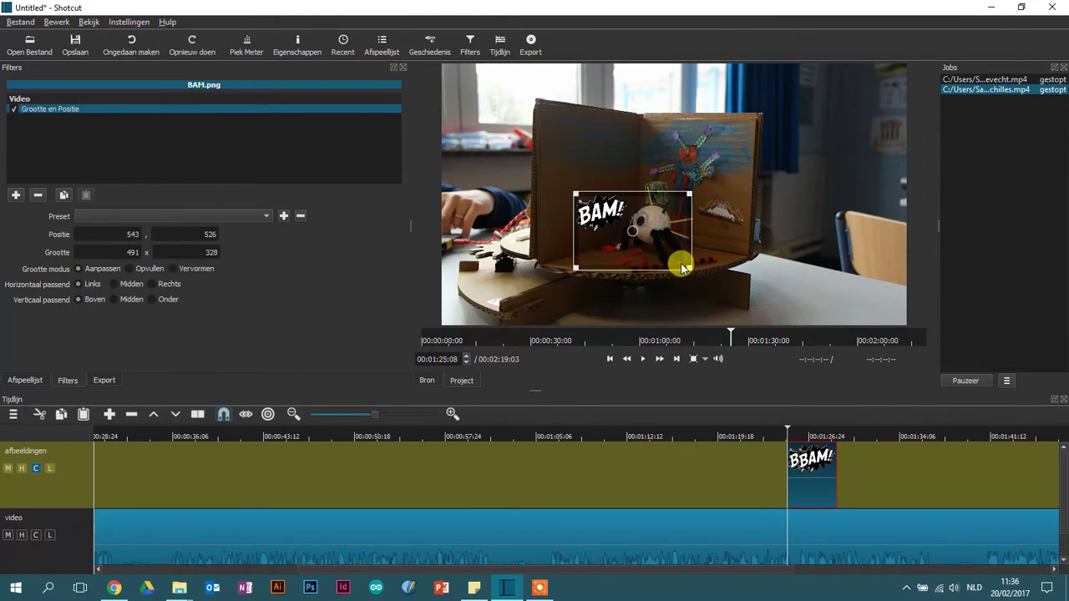
left_click(129, 269)
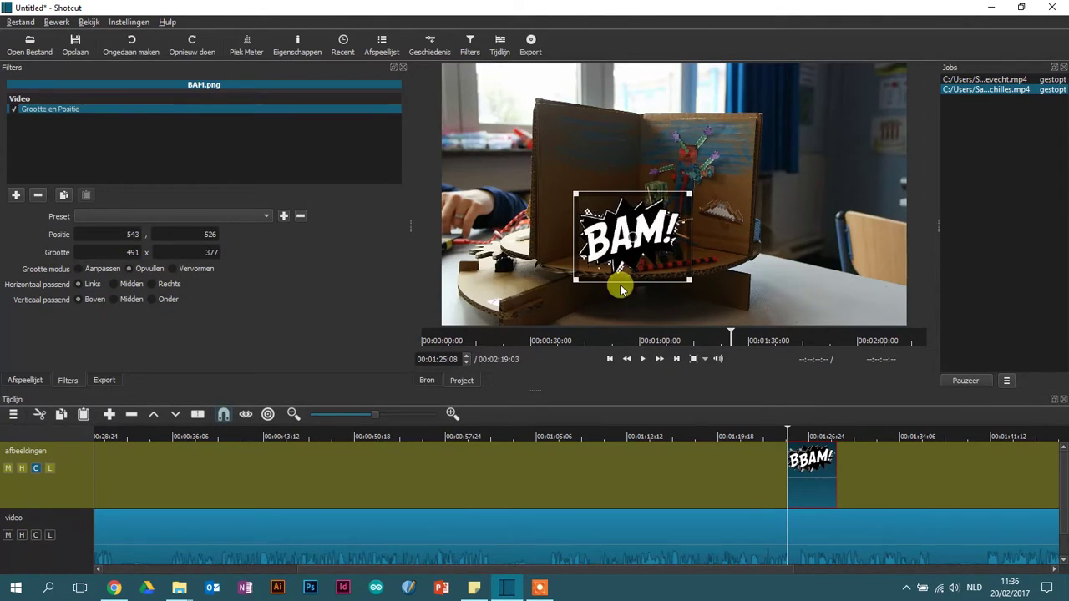
left_click_drag(682, 277, 700, 288)
left_click_drag(638, 243, 573, 138)
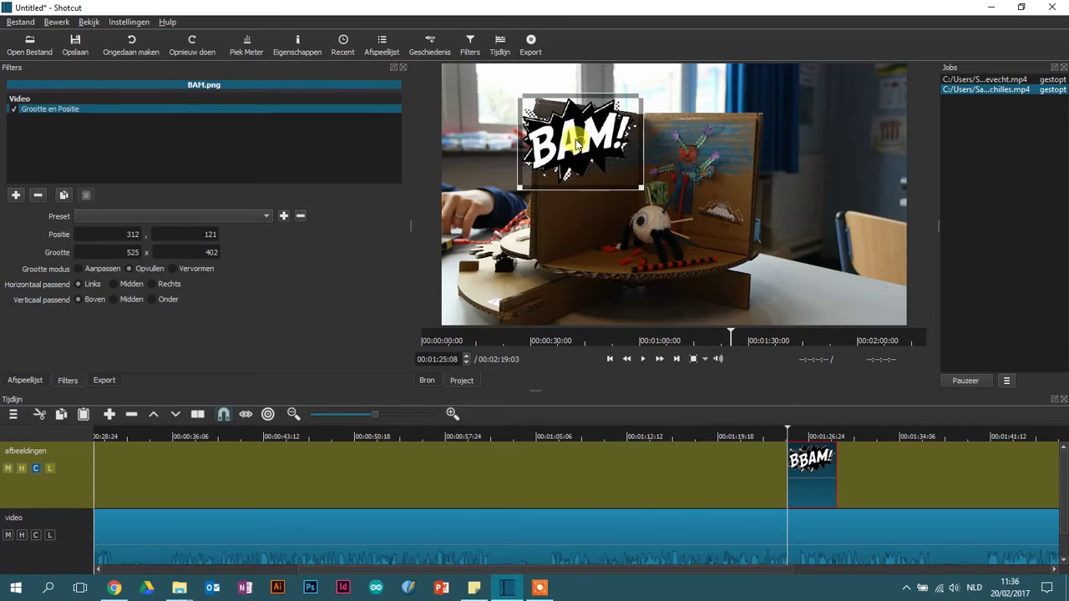
- Shorten the BAM clip so it ends at about 00:01:27:20, and play back that part of the video
left_click(658, 430)
left_click(633, 436)
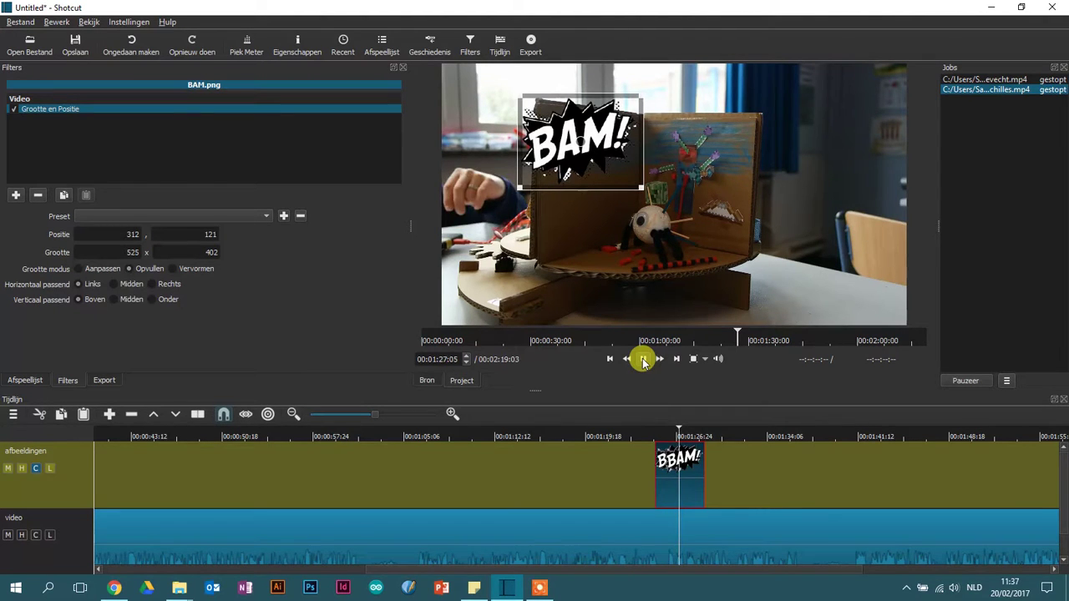
left_click(643, 361)
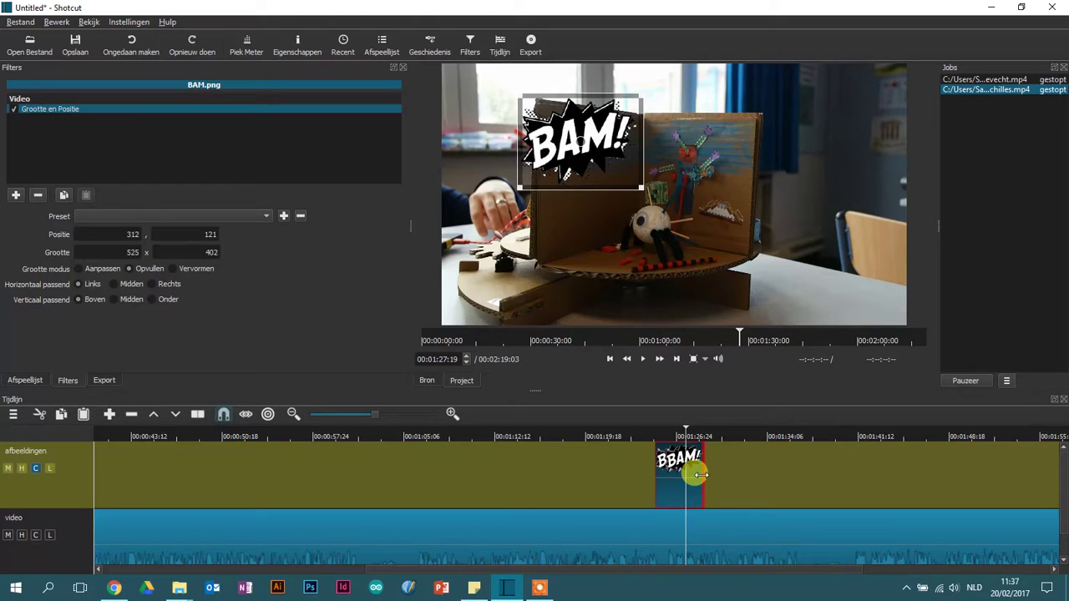
left_click_drag(704, 473, 668, 469)
left_click(687, 433)
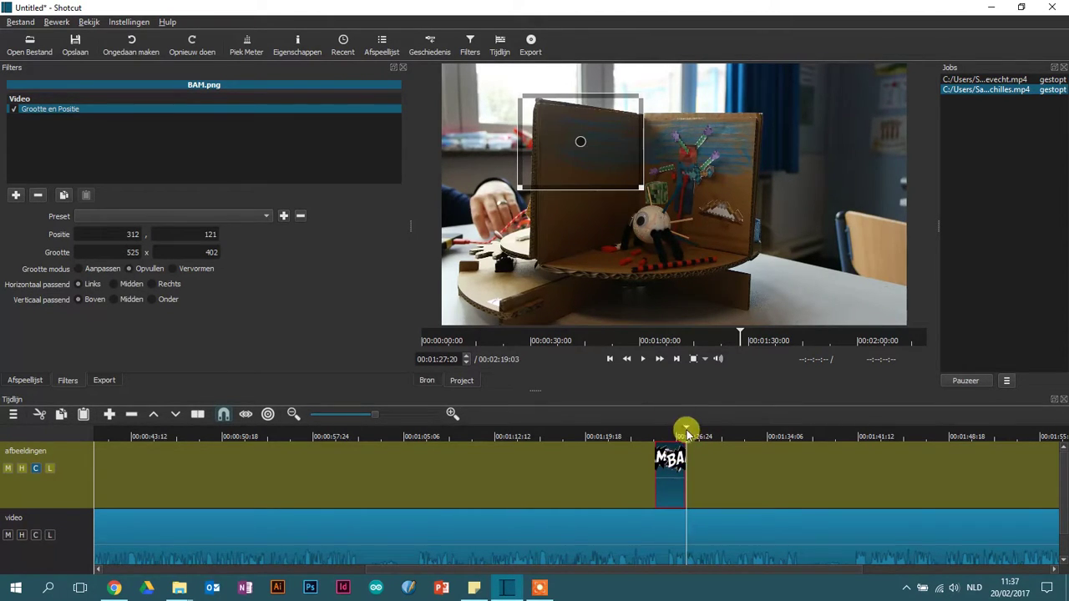
left_click_drag(686, 429, 675, 436)
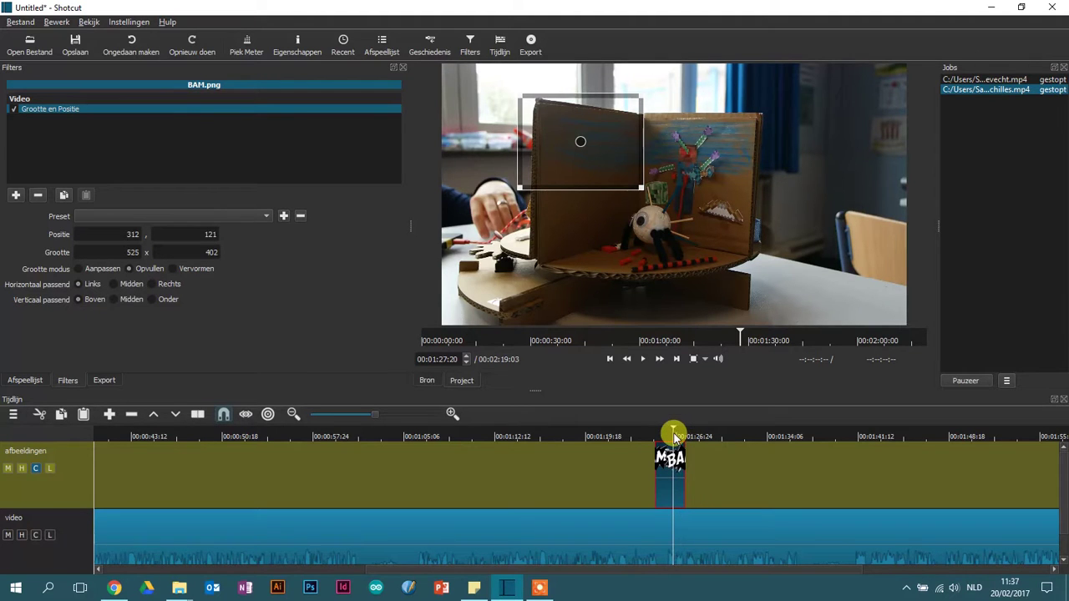
left_click(643, 360)
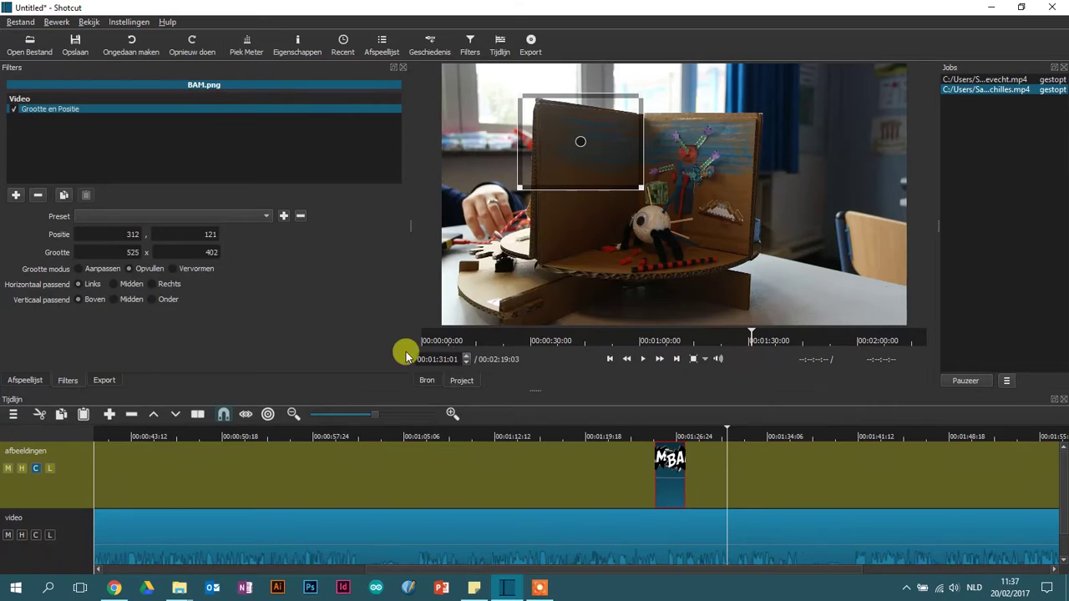
- Preview the video from about 00:01:59 and place tekstballon1.png on the afbeeldingen track at about 00:02:08
left_click(380, 46)
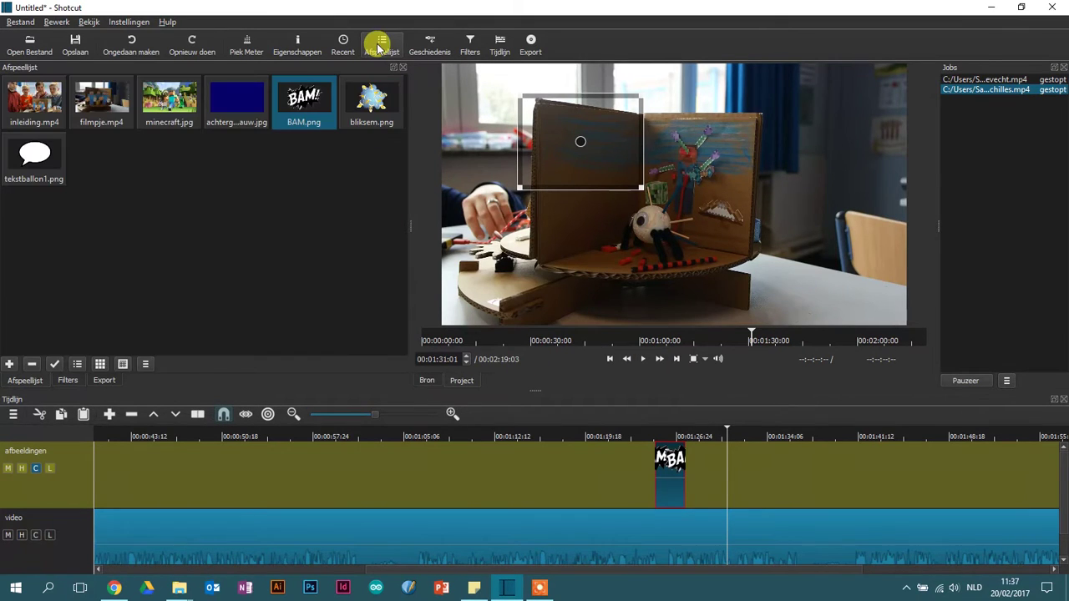
left_click_drag(596, 570, 763, 573)
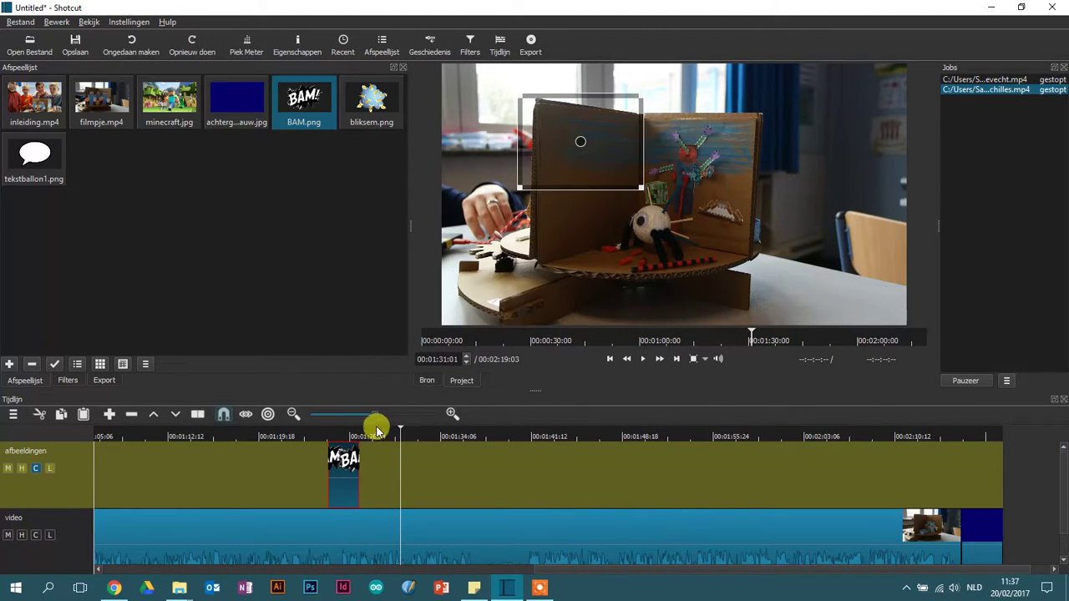
left_click_drag(399, 429, 759, 431)
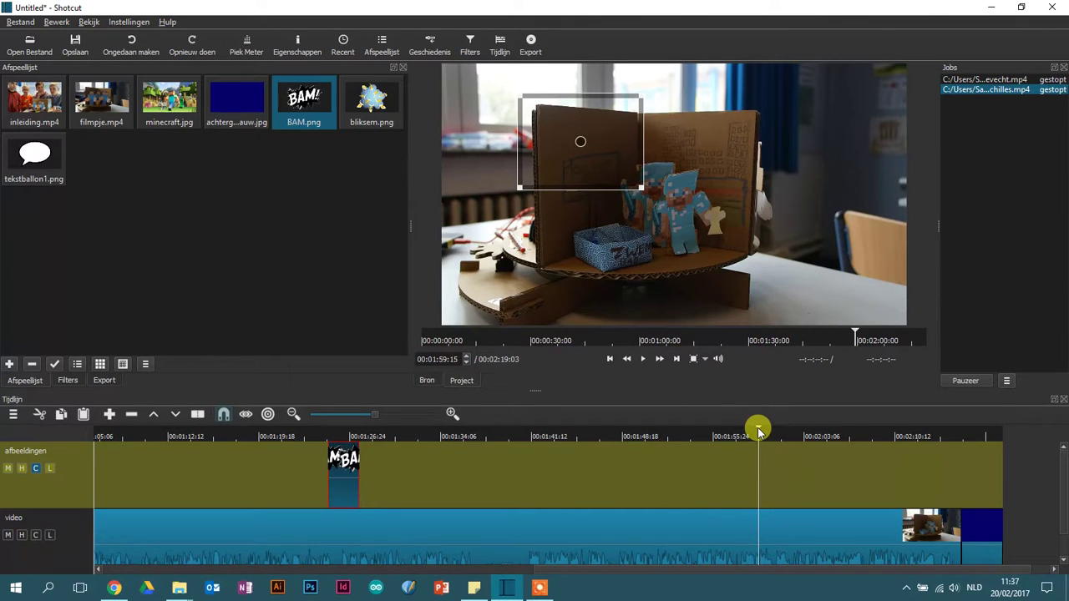
left_click(643, 359)
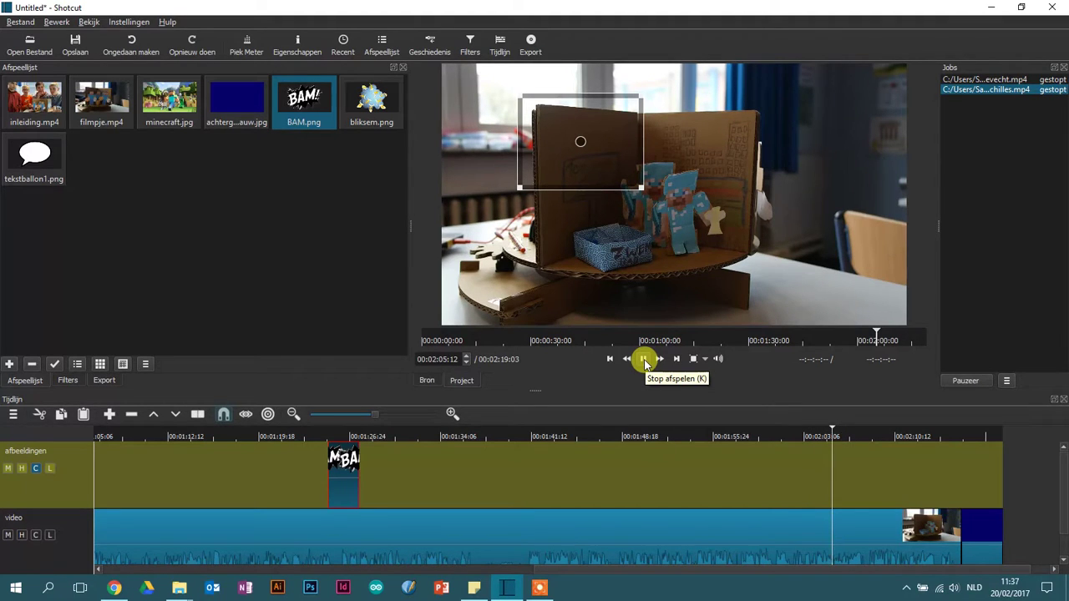
left_click(645, 361)
left_click_drag(34, 159, 839, 443)
left_click_drag(838, 440, 873, 455)
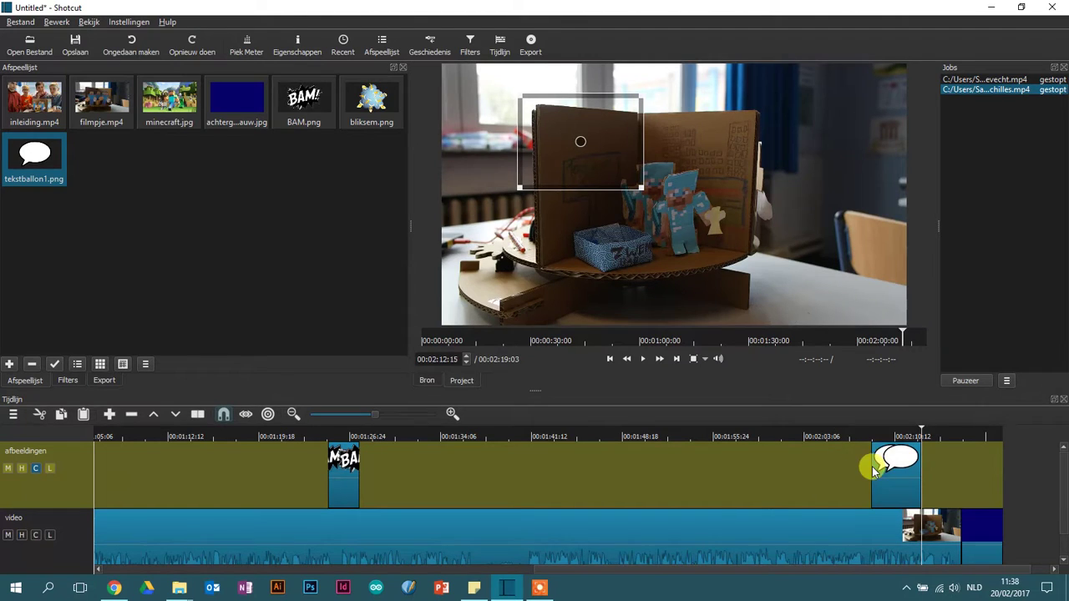
- Preview the video from about 00:02:04 and move the speech balloon clip earlier so it starts at about 00:02:05
left_click(921, 435)
left_click_drag(921, 431, 817, 432)
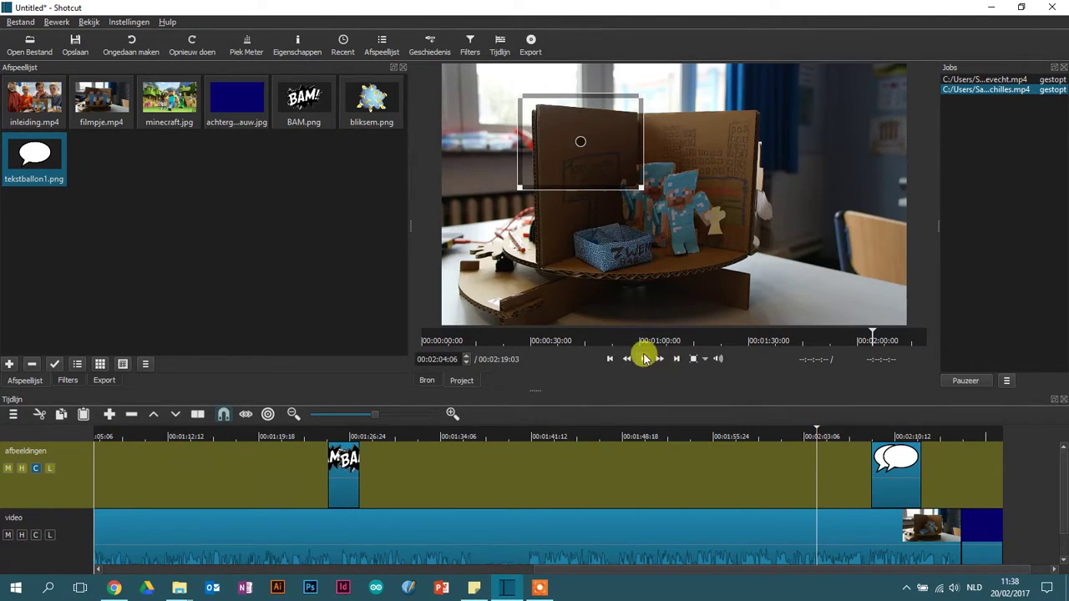
left_click(645, 359)
left_click(643, 359)
left_click_drag(860, 467, 824, 472)
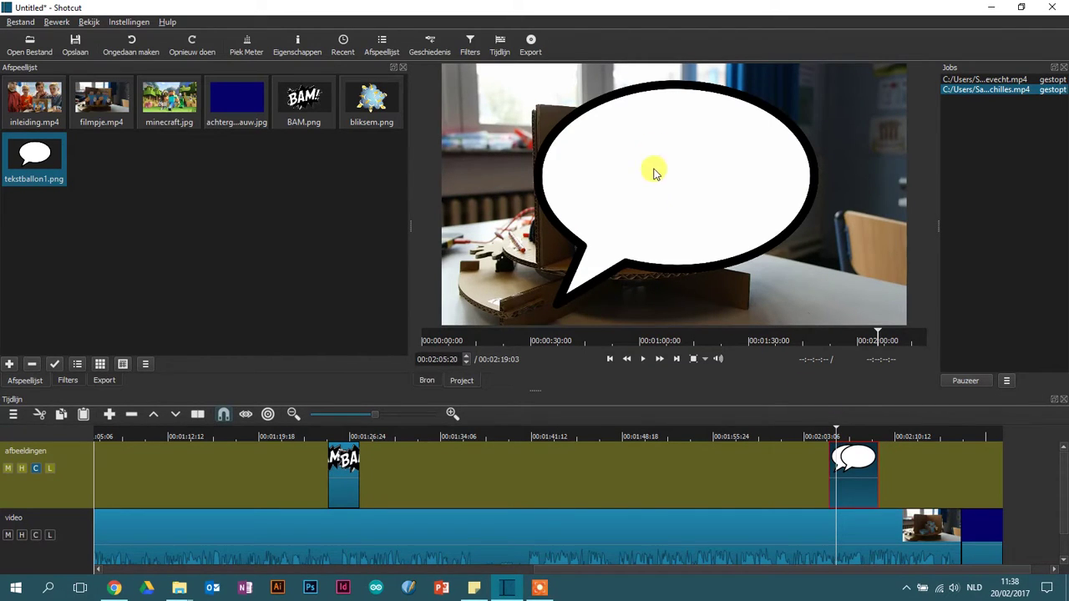
left_click(644, 360)
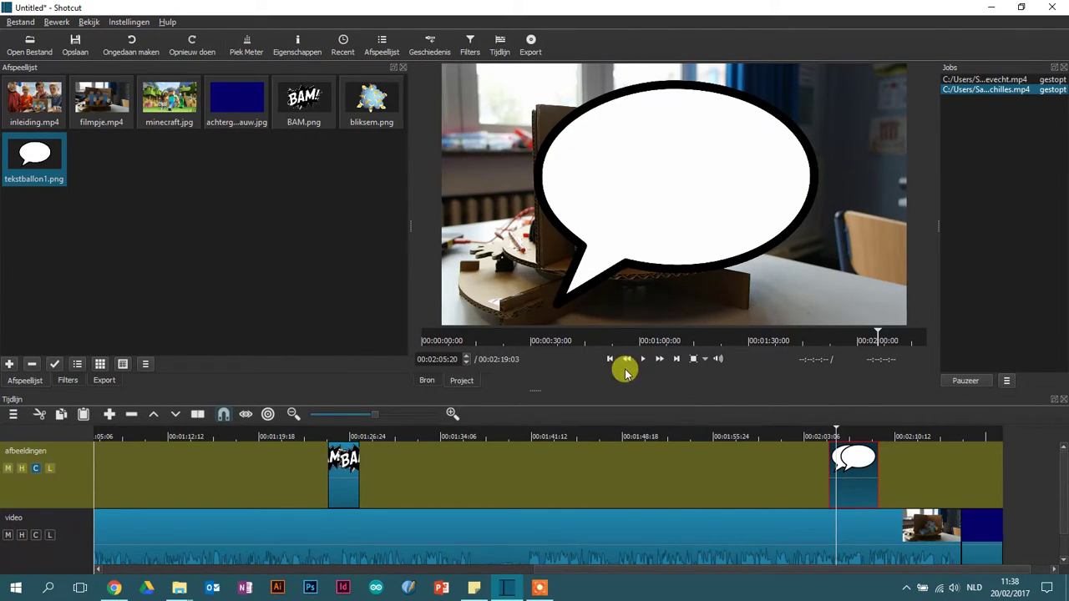
- Add the Grootte en Positie filter to the speech balloon, sizing it to about 803 x 427 at position 1010, 80
left_click(69, 381)
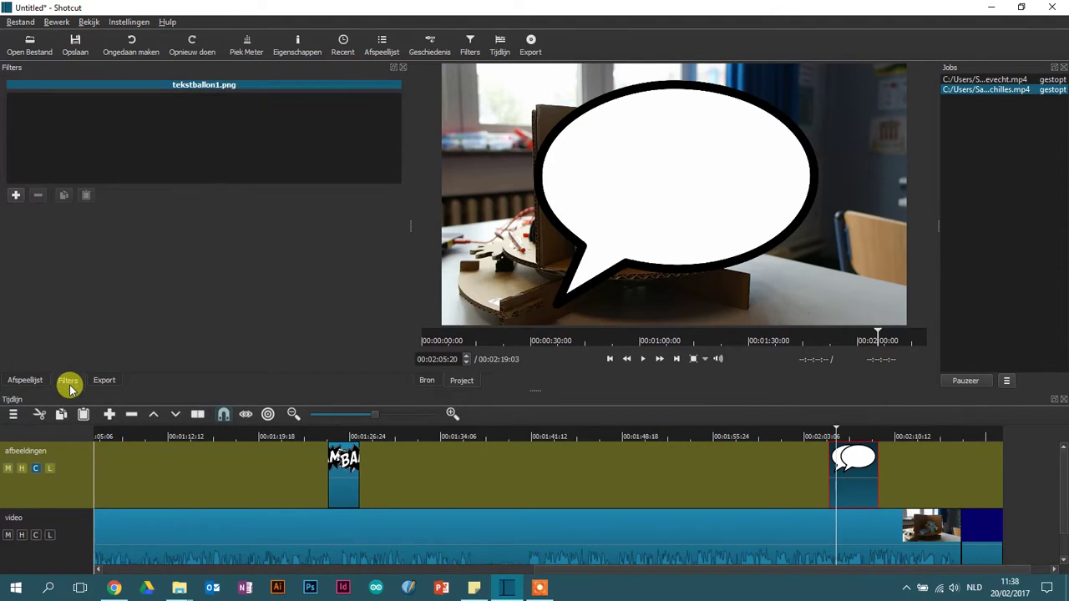
left_click(14, 196)
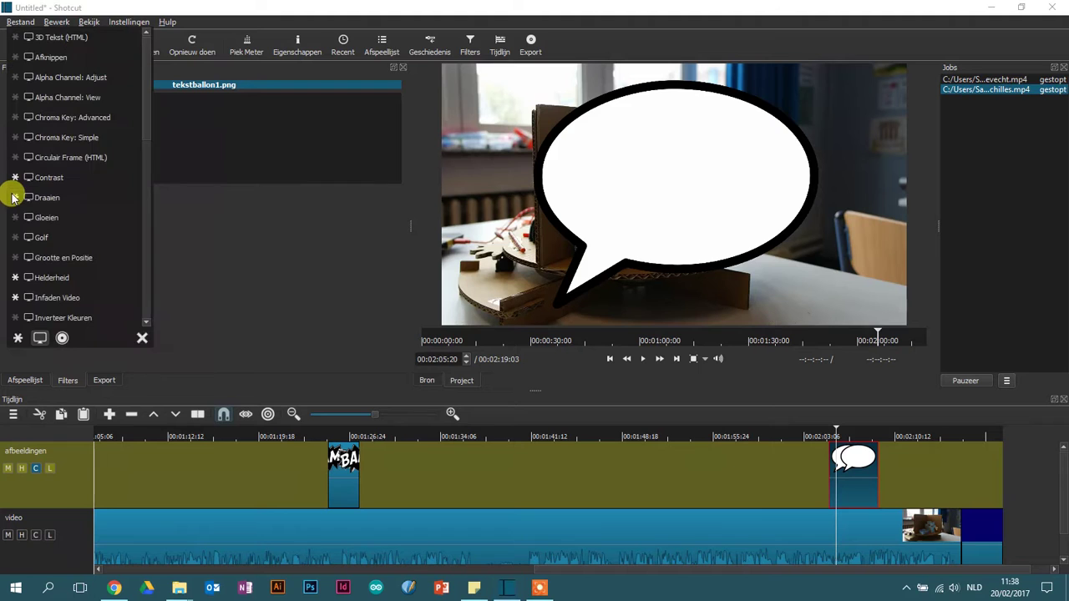
left_click(60, 259)
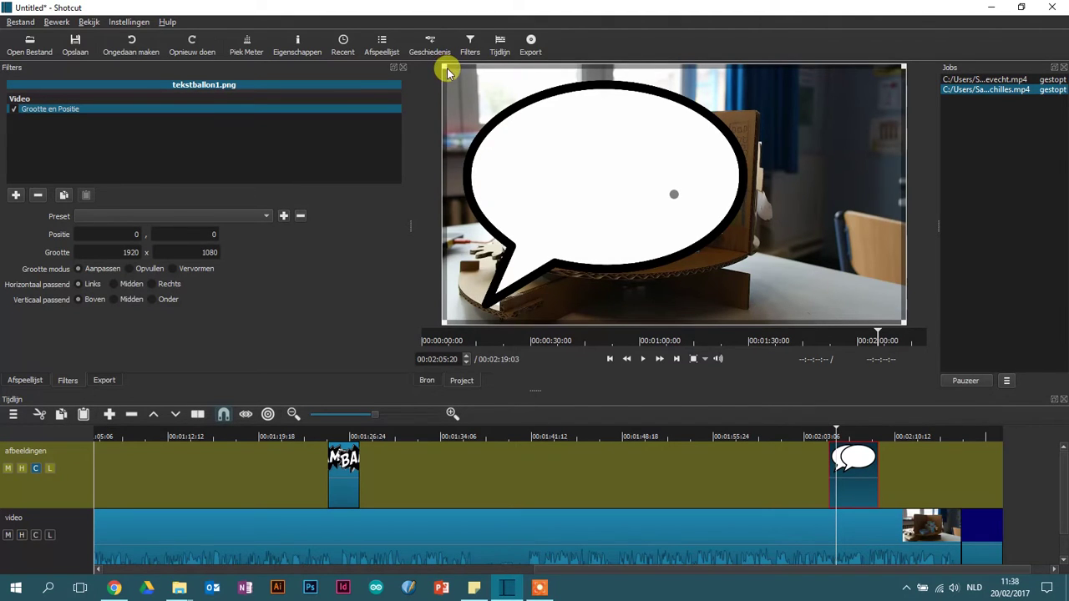
left_click_drag(441, 65, 717, 223)
left_click_drag(806, 268, 789, 119)
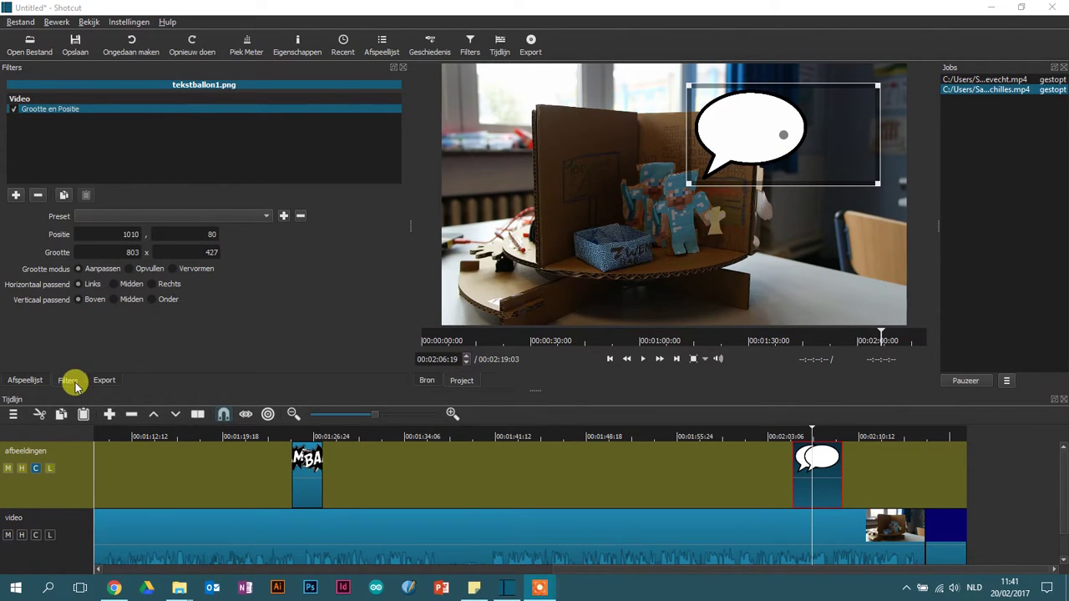
- Add a Tekst filter to the speech balloon clip and replace the default timecode with "We hebben gewonnen!"
left_click(17, 195)
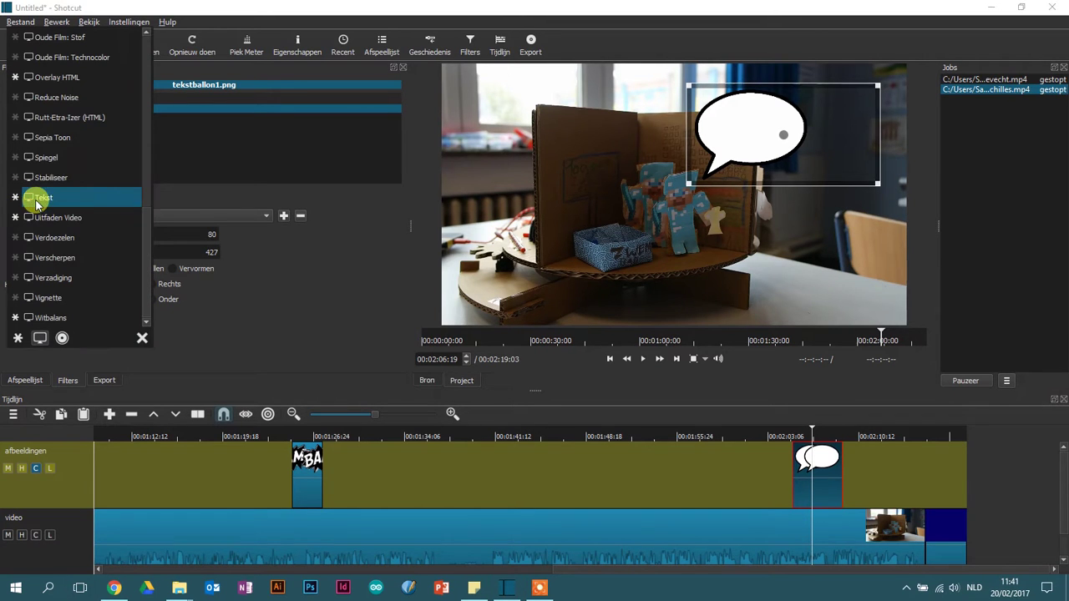
left_click(80, 197)
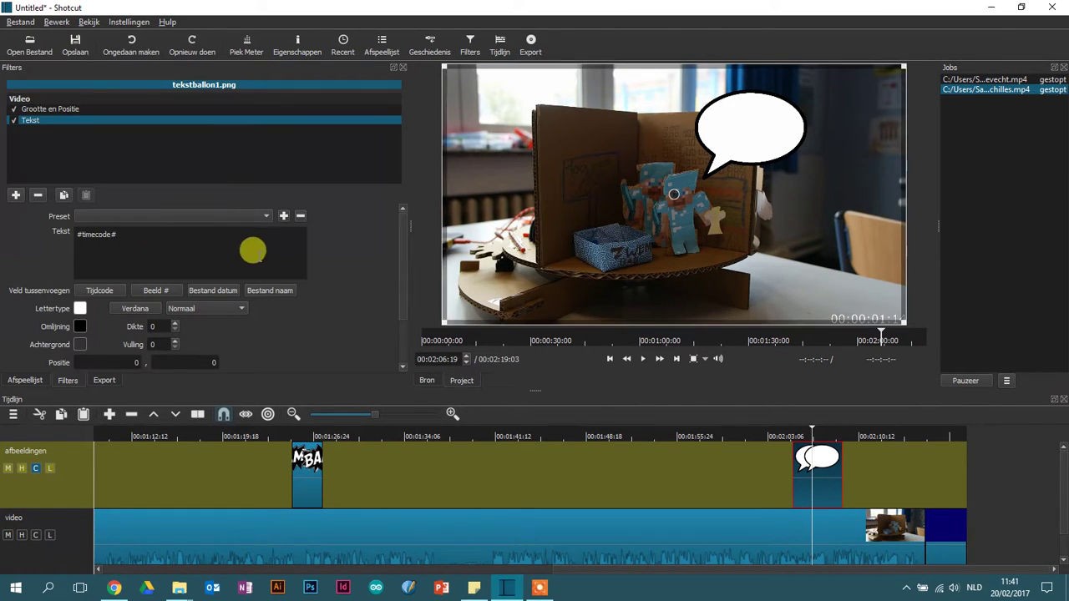
left_click_drag(126, 234, 68, 240)
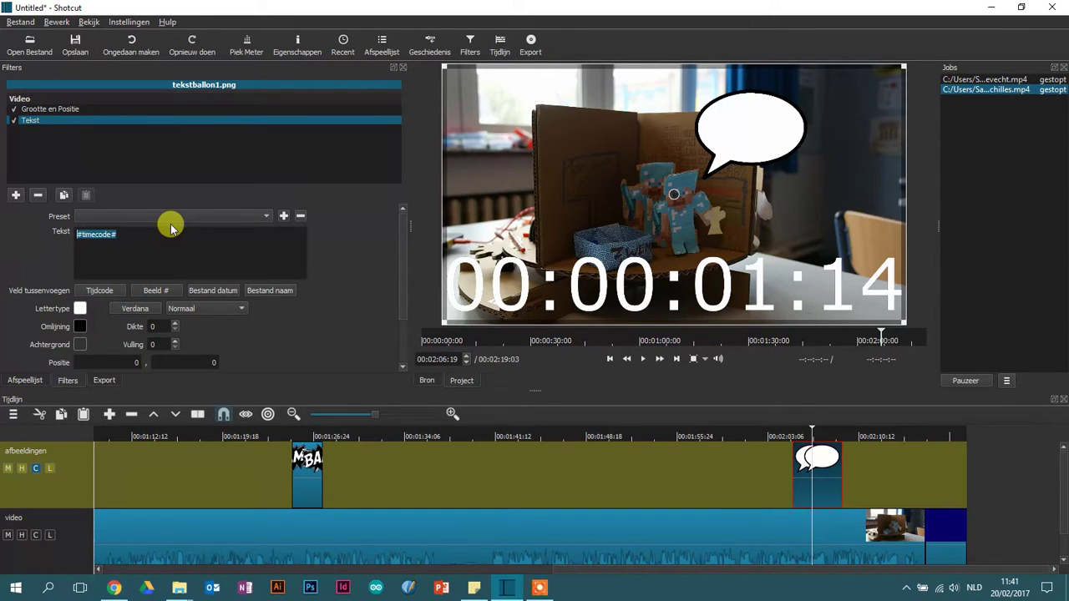
type("We h")
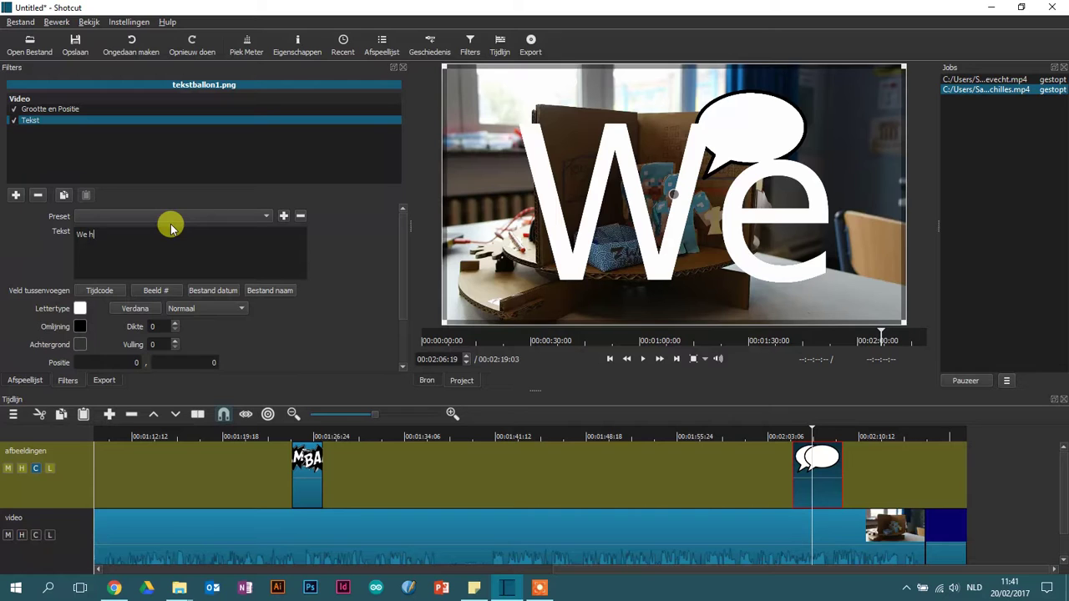
type("ebben gewoon")
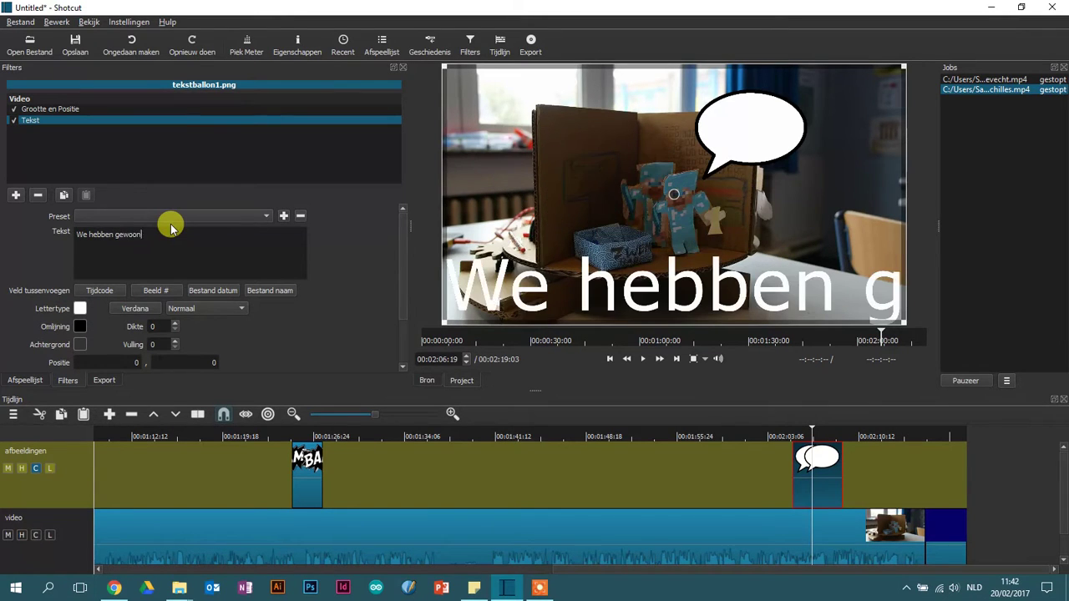
key("BackSpace")
key("BackSpace")
type("nnen!")
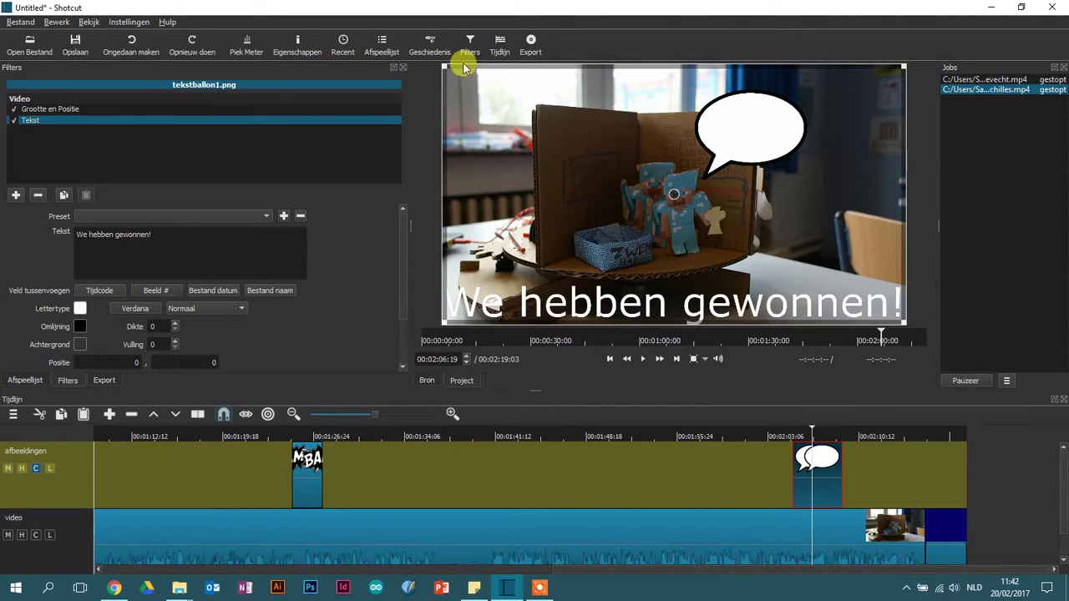
- Shrink the text and move it over the balloon to about 541, 121, and set its font colour to black (#000000)
left_click_drag(442, 65, 590, 264)
left_click_drag(746, 289, 736, 129)
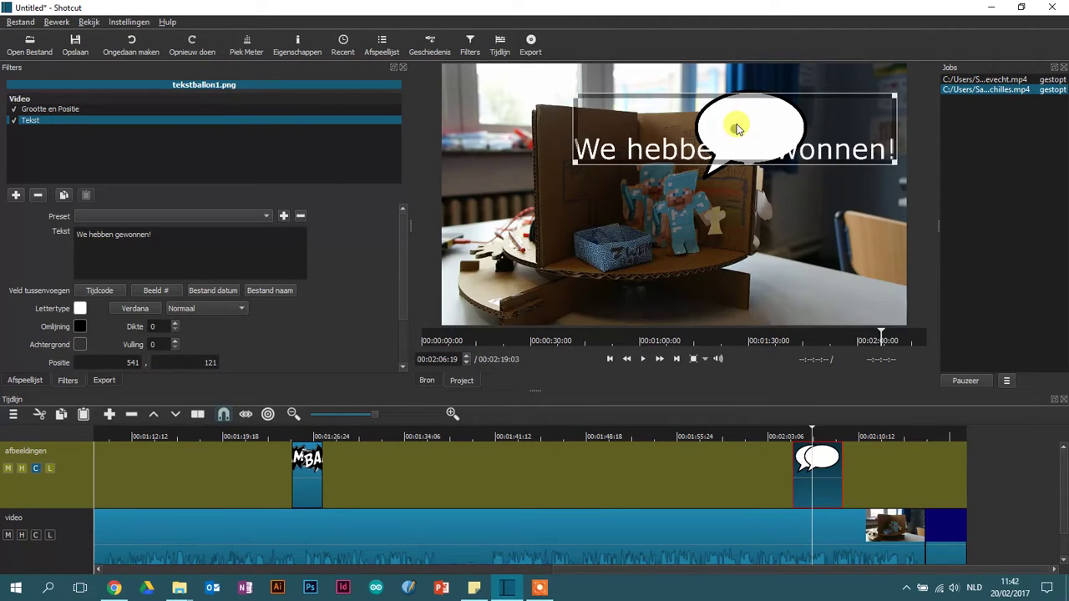
left_click(79, 308)
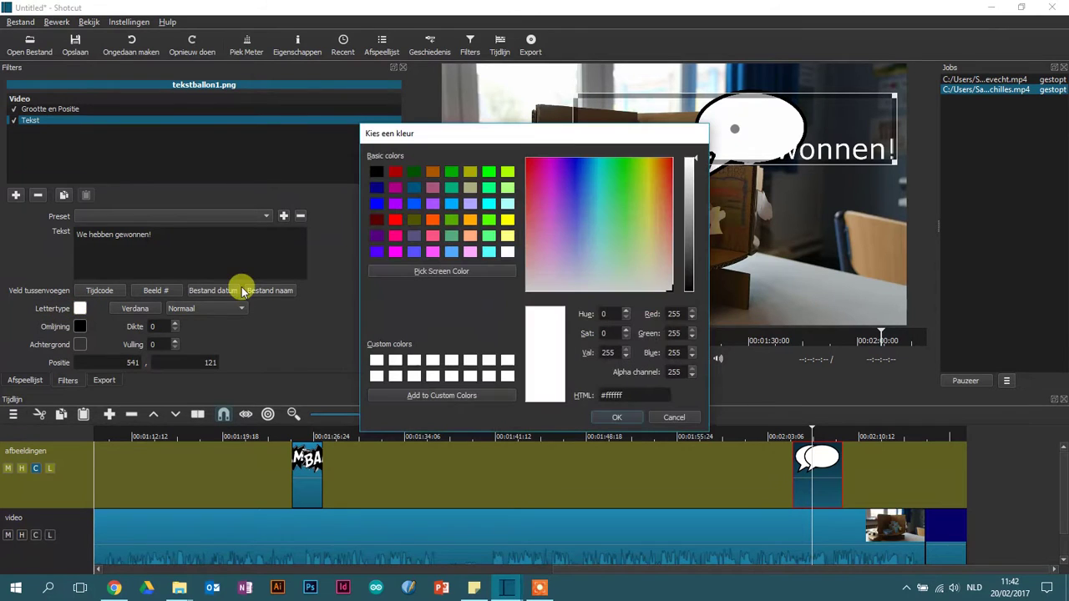
left_click(394, 175)
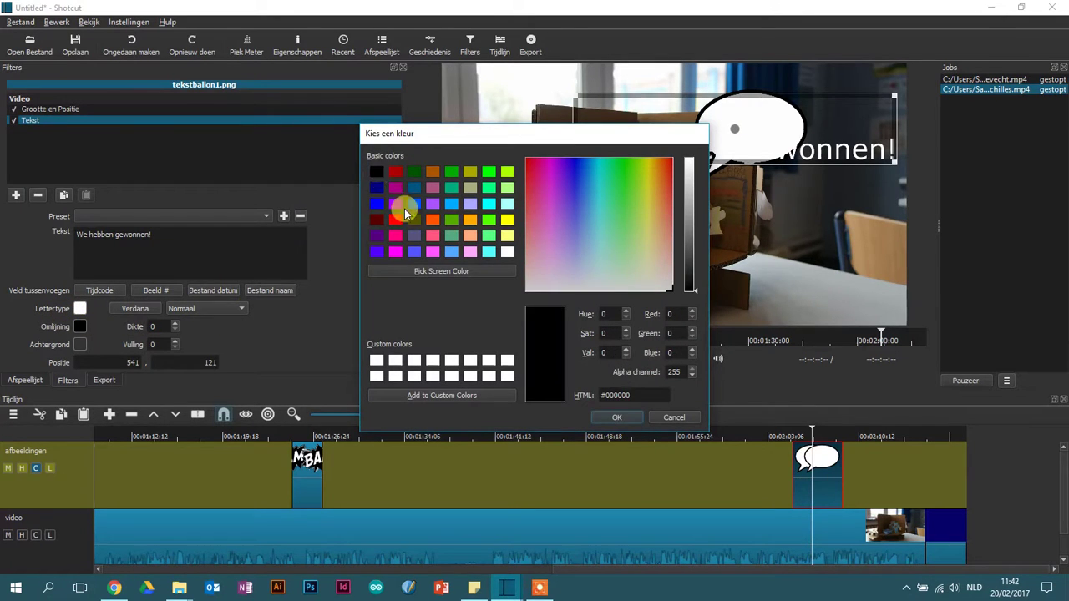
left_click(616, 417)
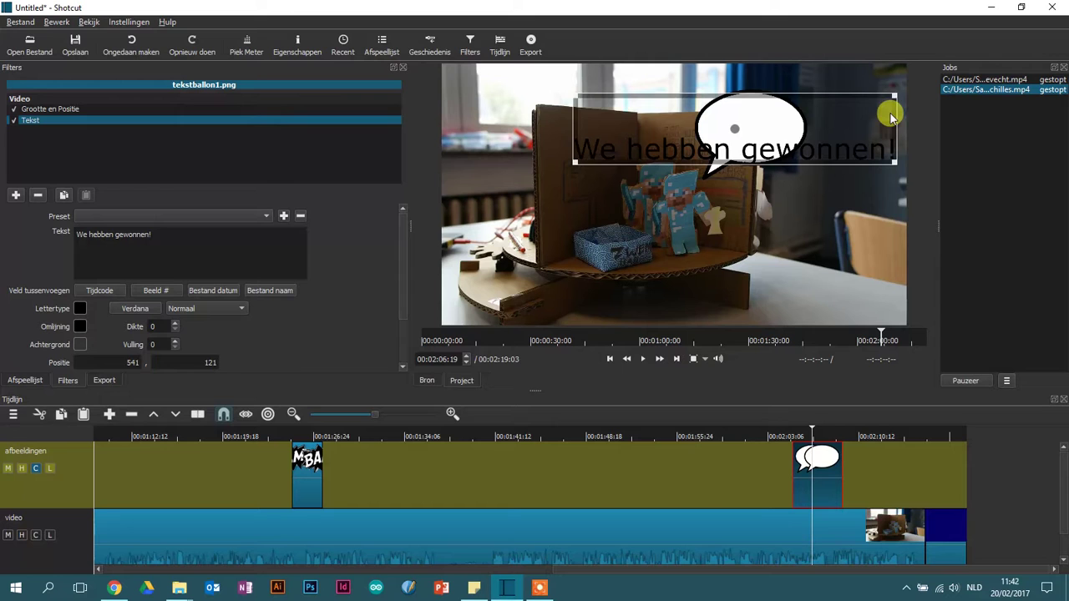
- Break the text into two lines after "We hebben", shrink it further and centre it in the balloon at about 891, 196
left_click_drag(894, 96, 803, 116)
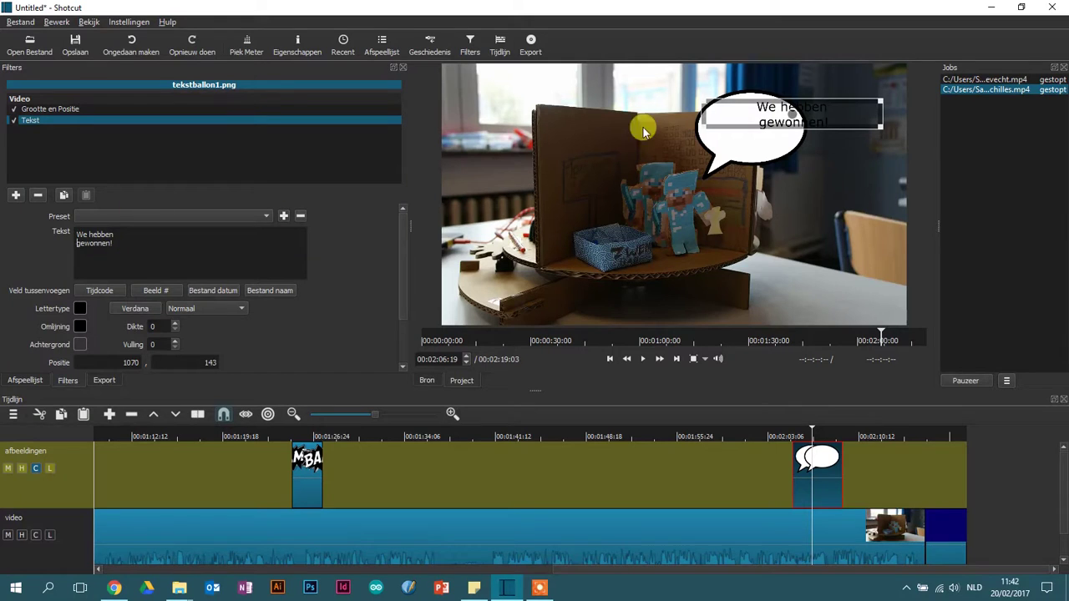
left_click_drag(782, 115, 741, 135)
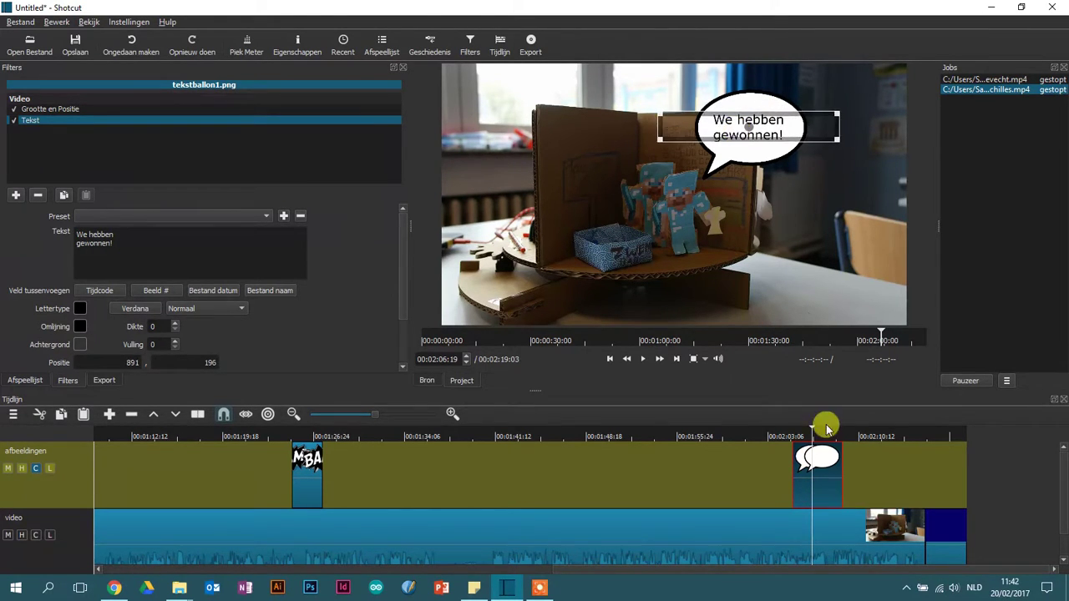
- Play back the speech balloon part of the video from about 00:02:04
left_click_drag(800, 430, 778, 432)
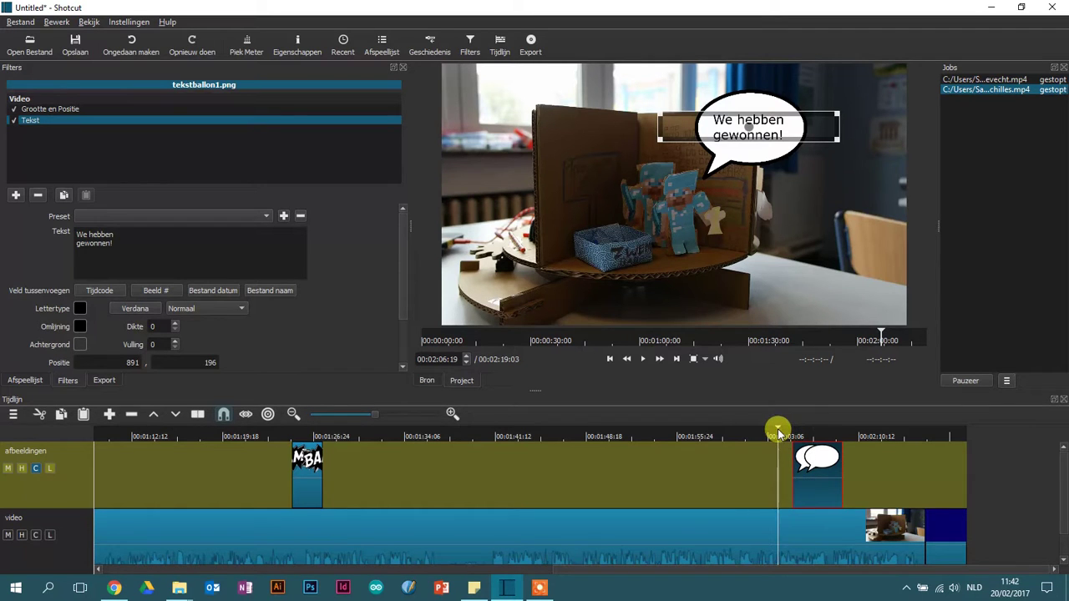
left_click(652, 360)
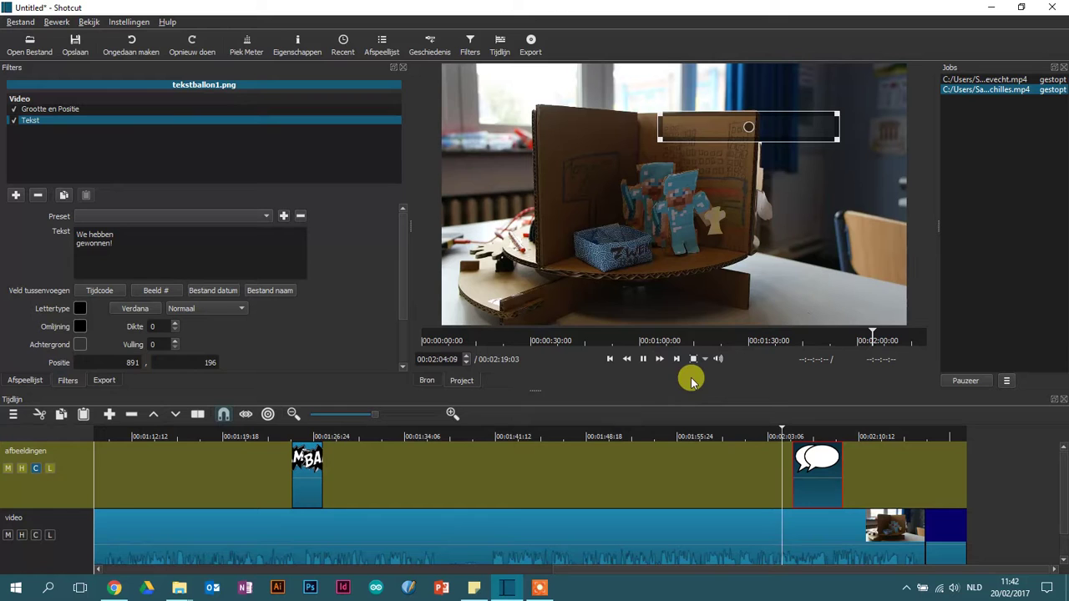
left_click(644, 359)
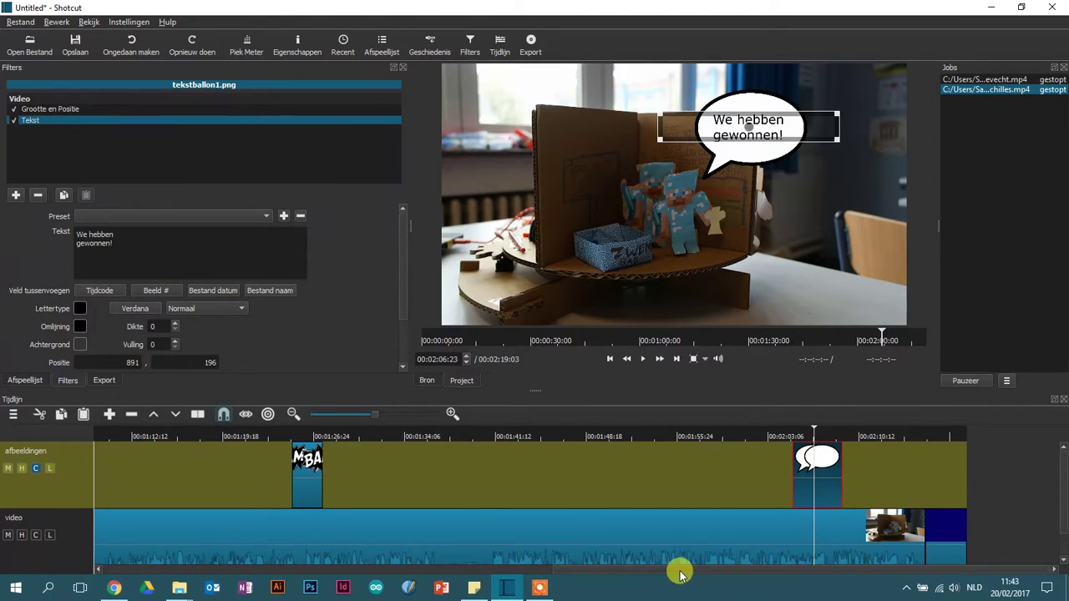
- Open the export settings for the timeline video
scroll(679, 568, "left", 2)
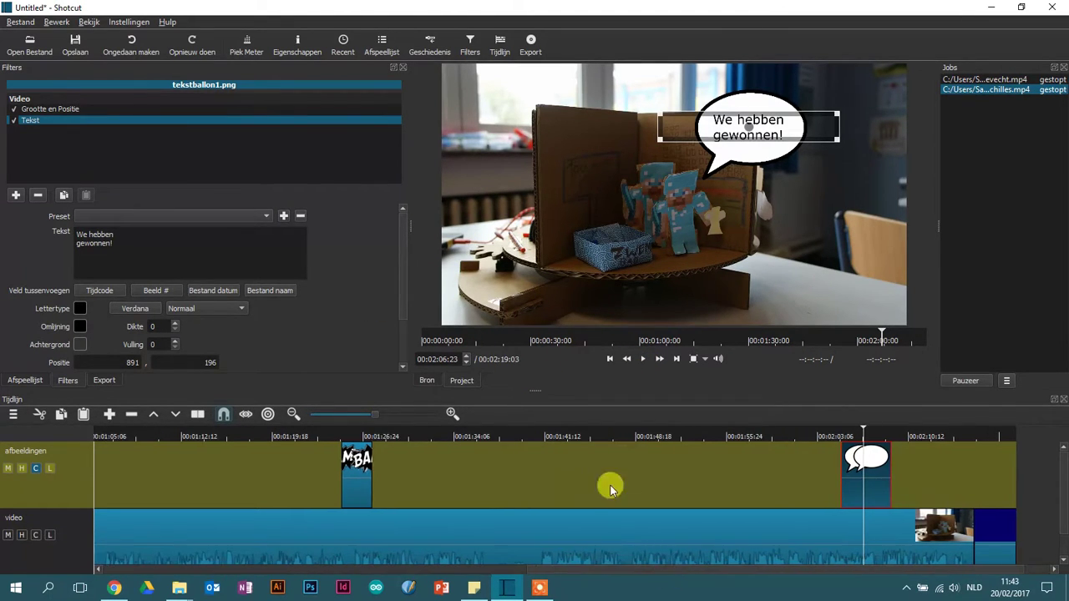
left_click(531, 44)
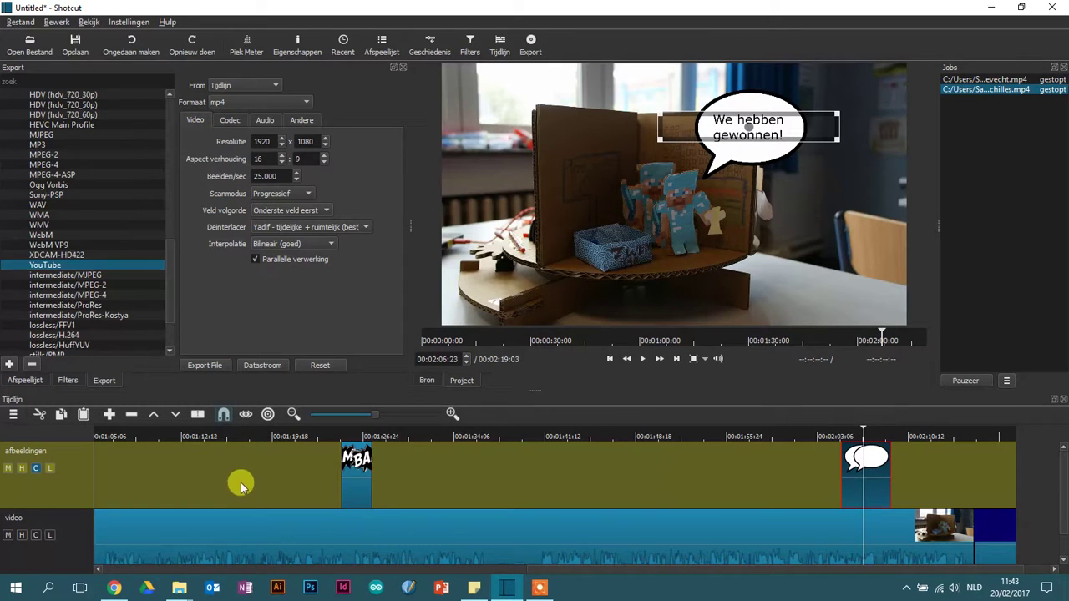
left_click_drag(638, 571, 496, 573)
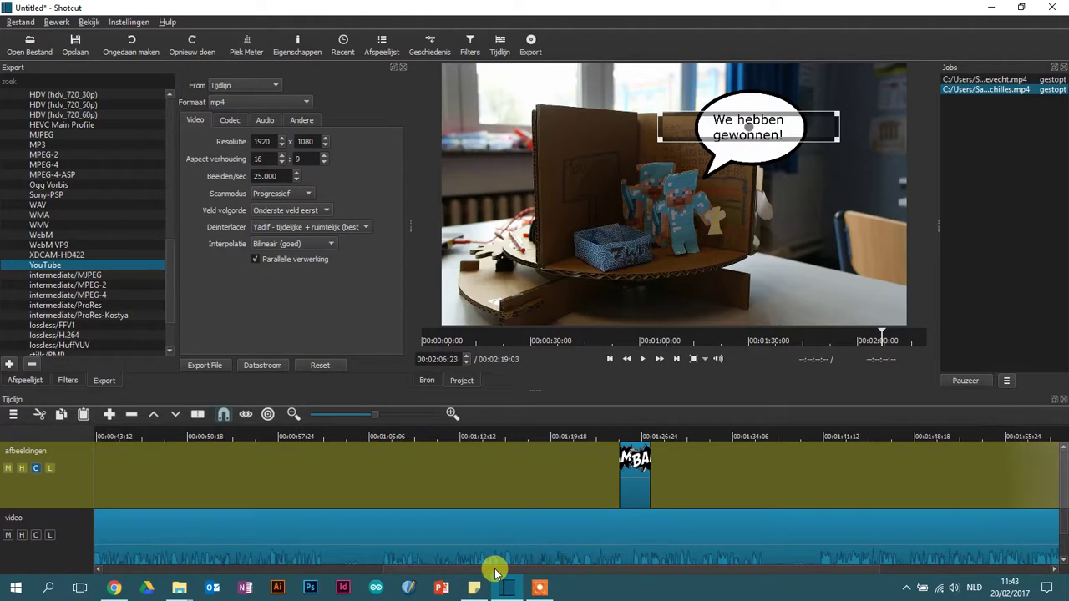